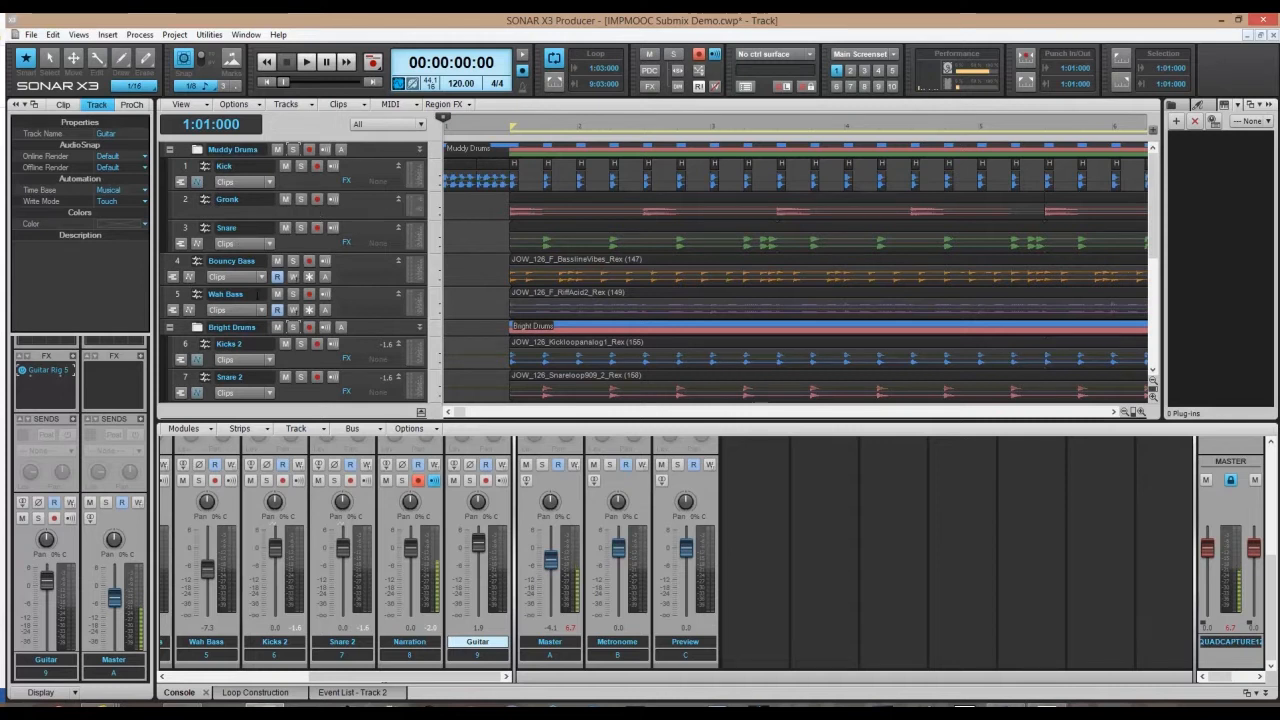
Play the project briefly to hear the current mix, then stop.
scroll(300, 300, "down", 3)
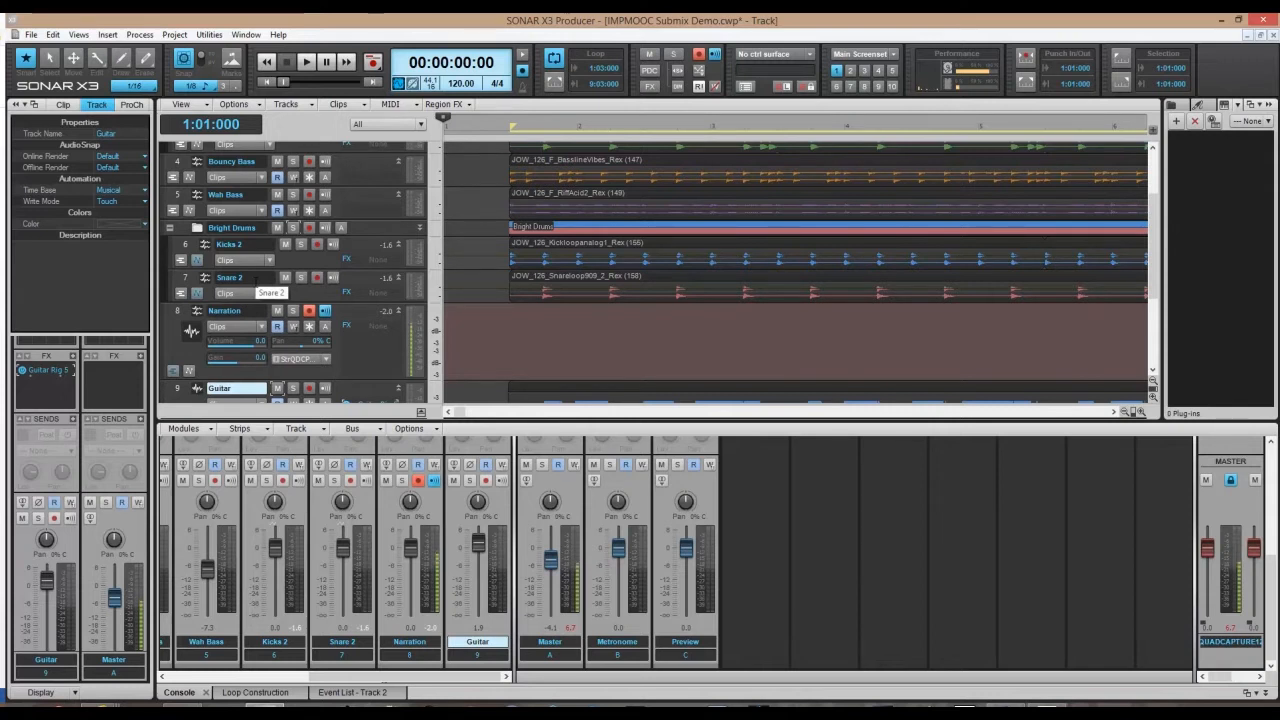
scroll(308, 297, "down", 3)
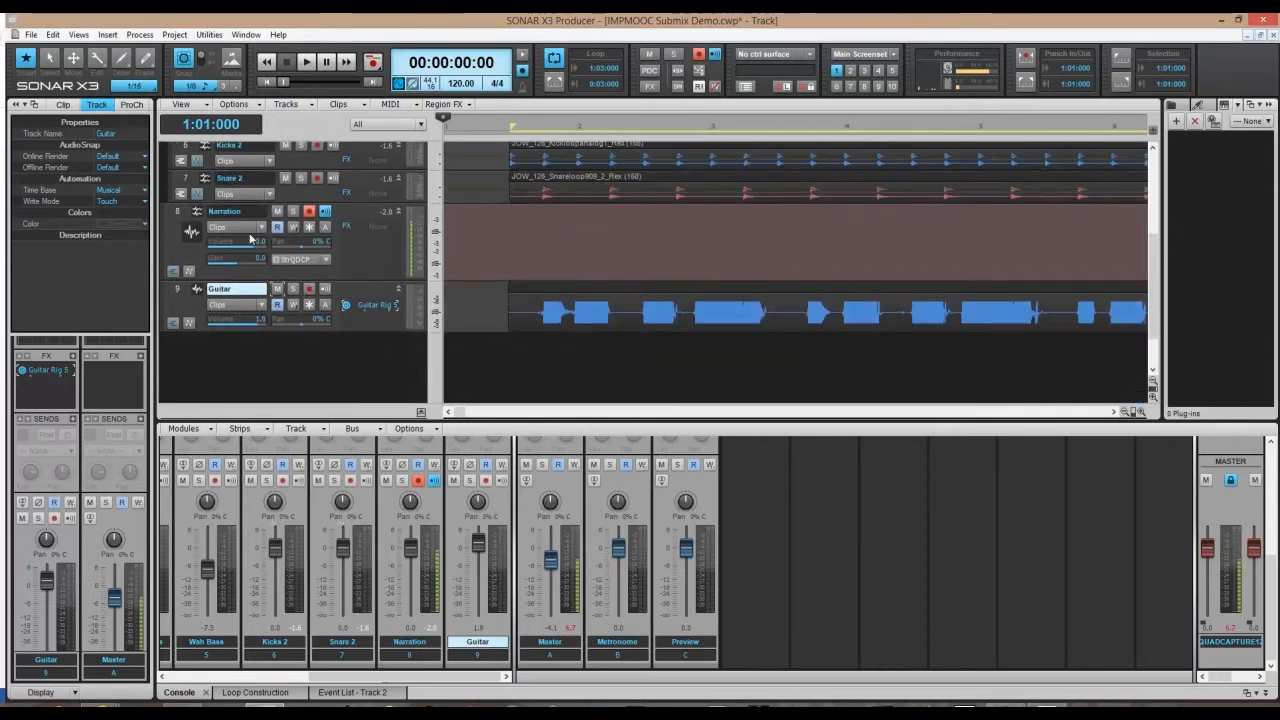
mouse_move(225, 246)
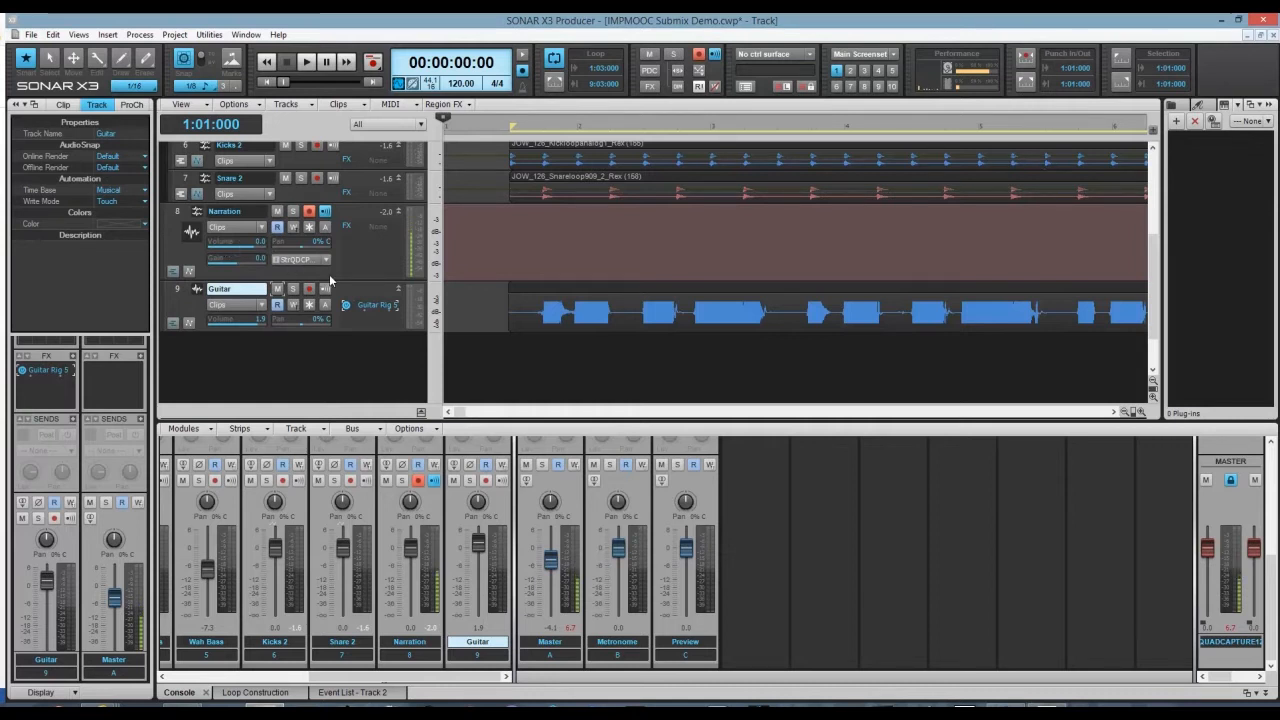
scroll(329, 274, "up", 5)
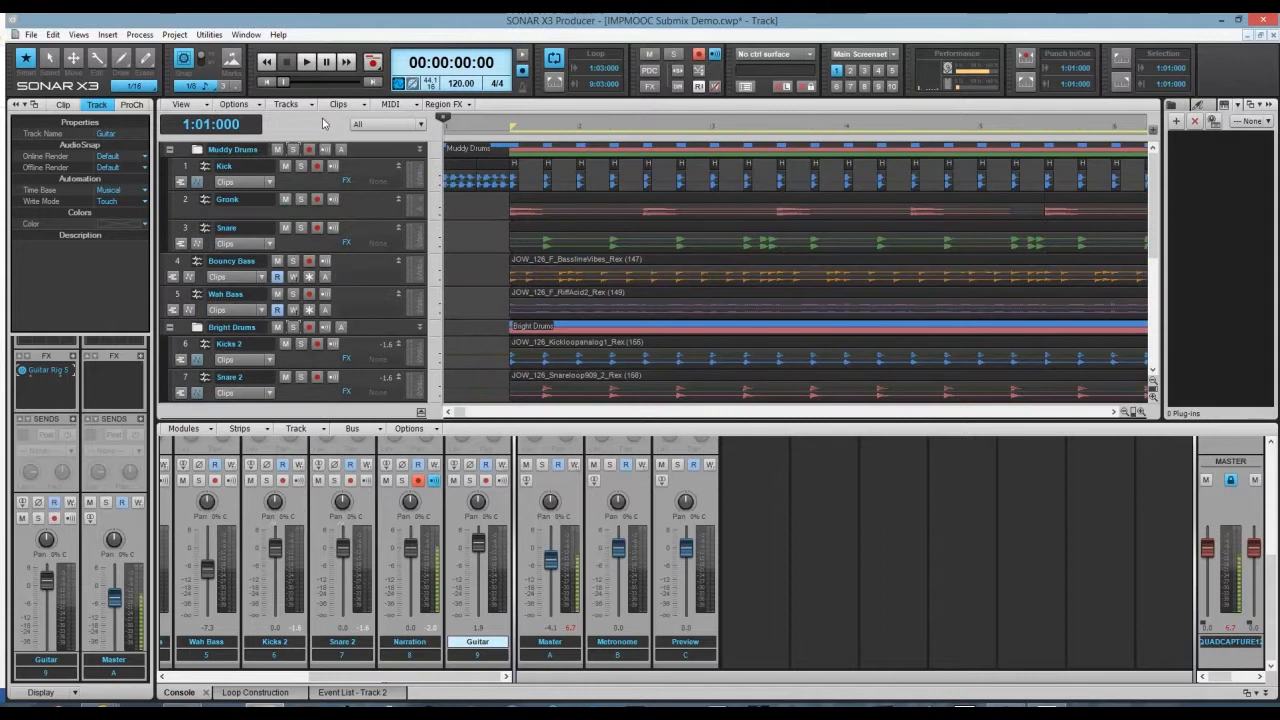
scroll(304, 208, "down", 5)
scroll(304, 208, "up", 5)
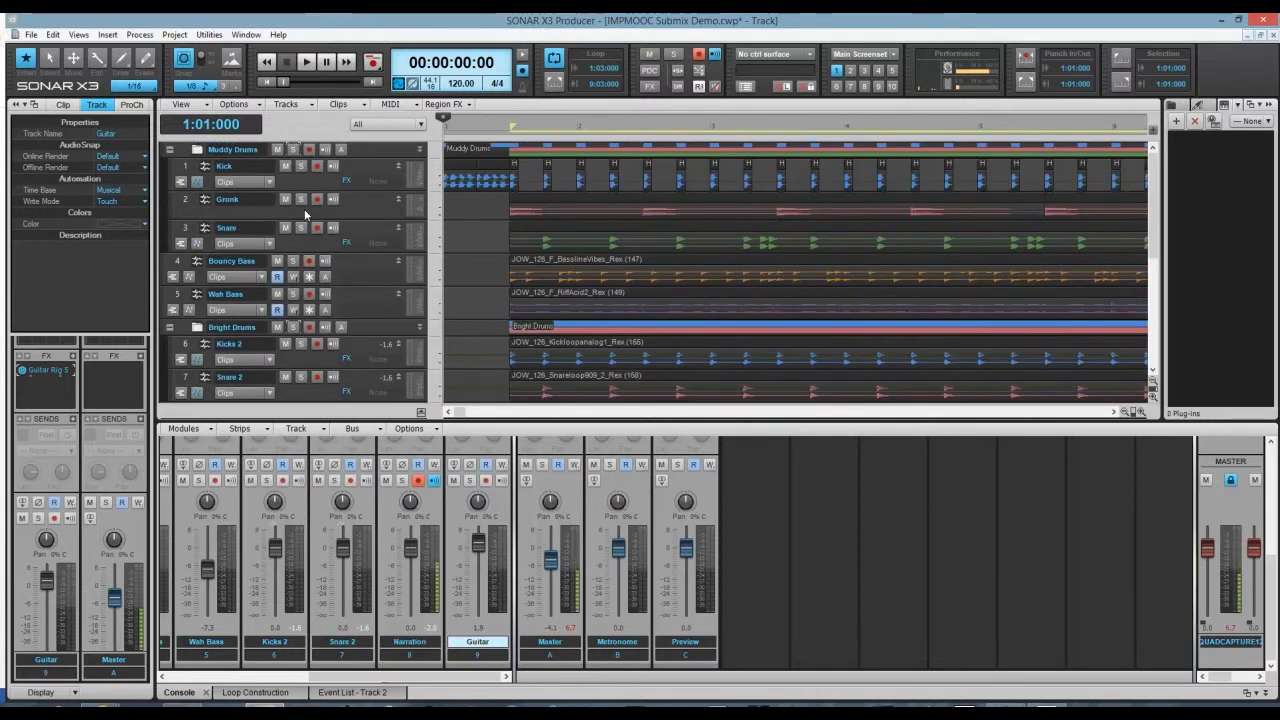
left_click(307, 63)
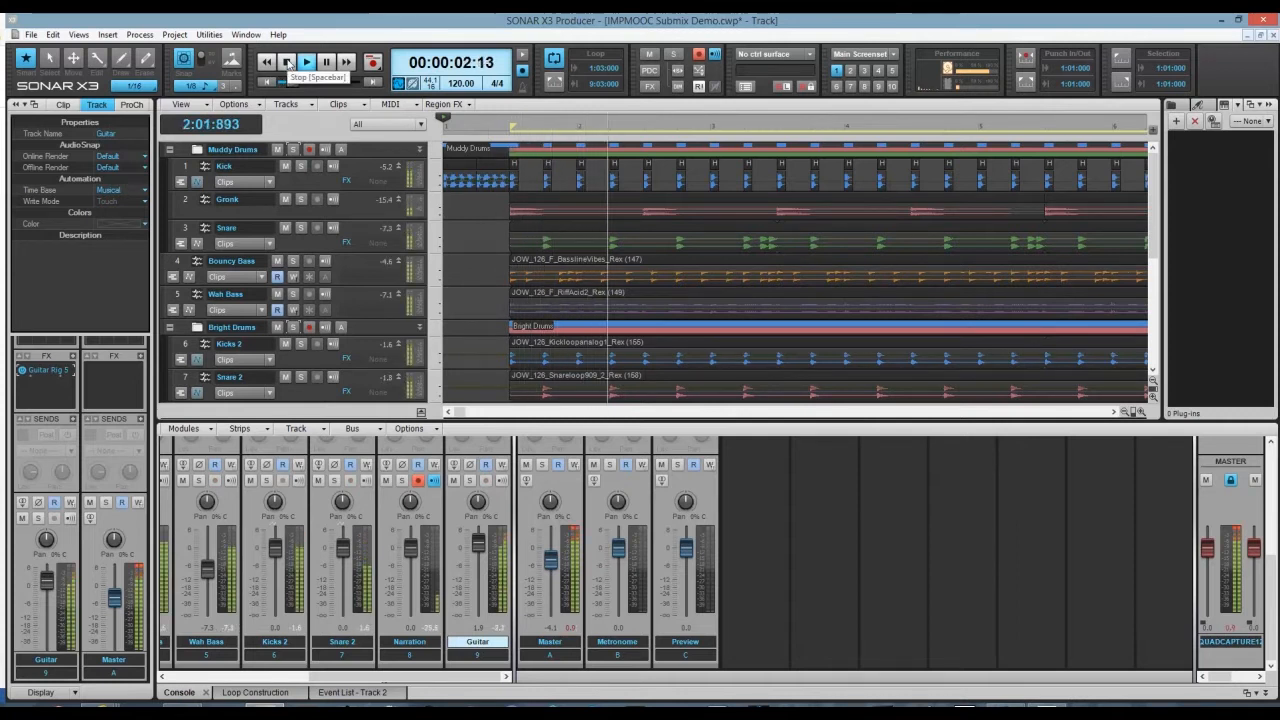
left_click(288, 62)
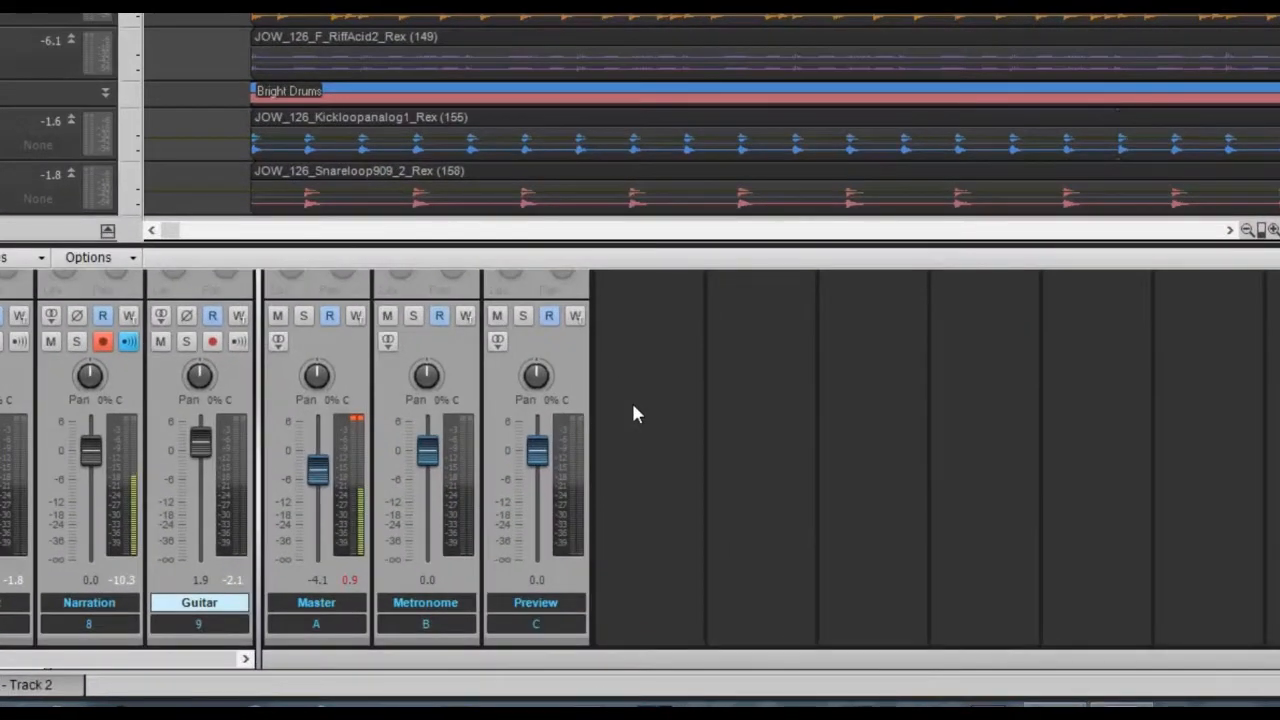
Insert a new stereo bus in the Console and rename Bus D to 'Muddy Drums'.
right_click(748, 525)
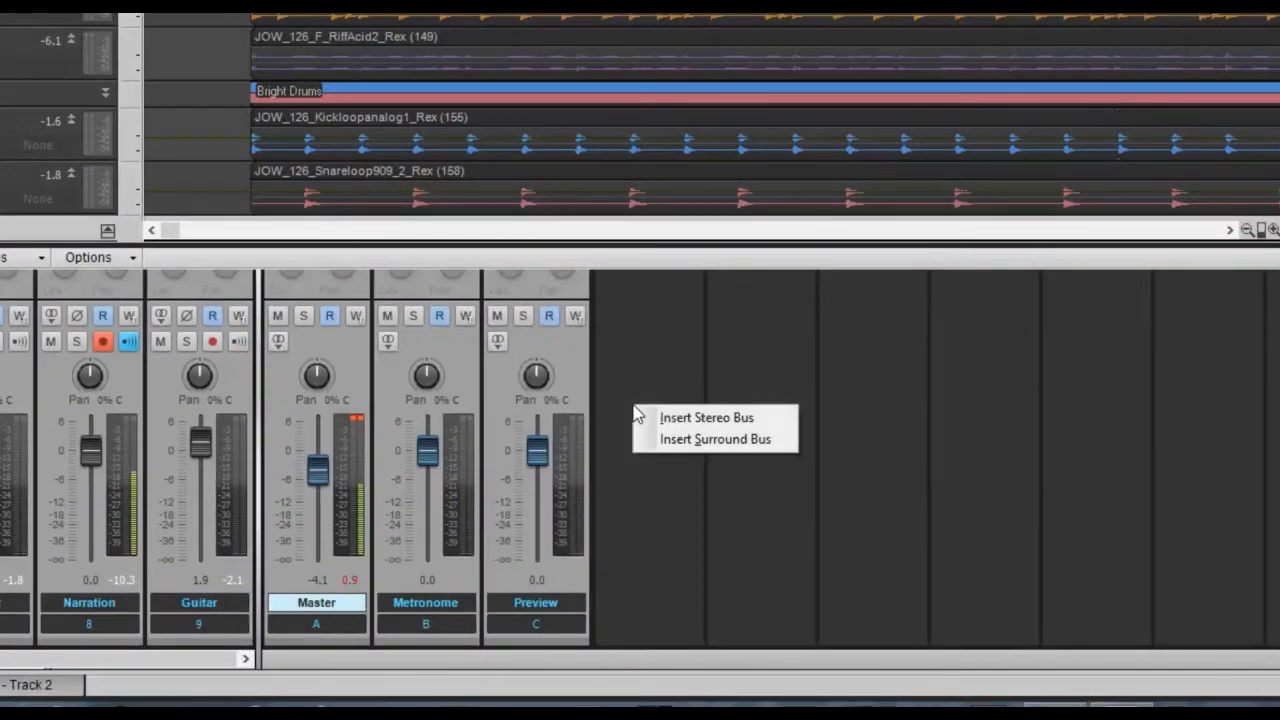
left_click(703, 420)
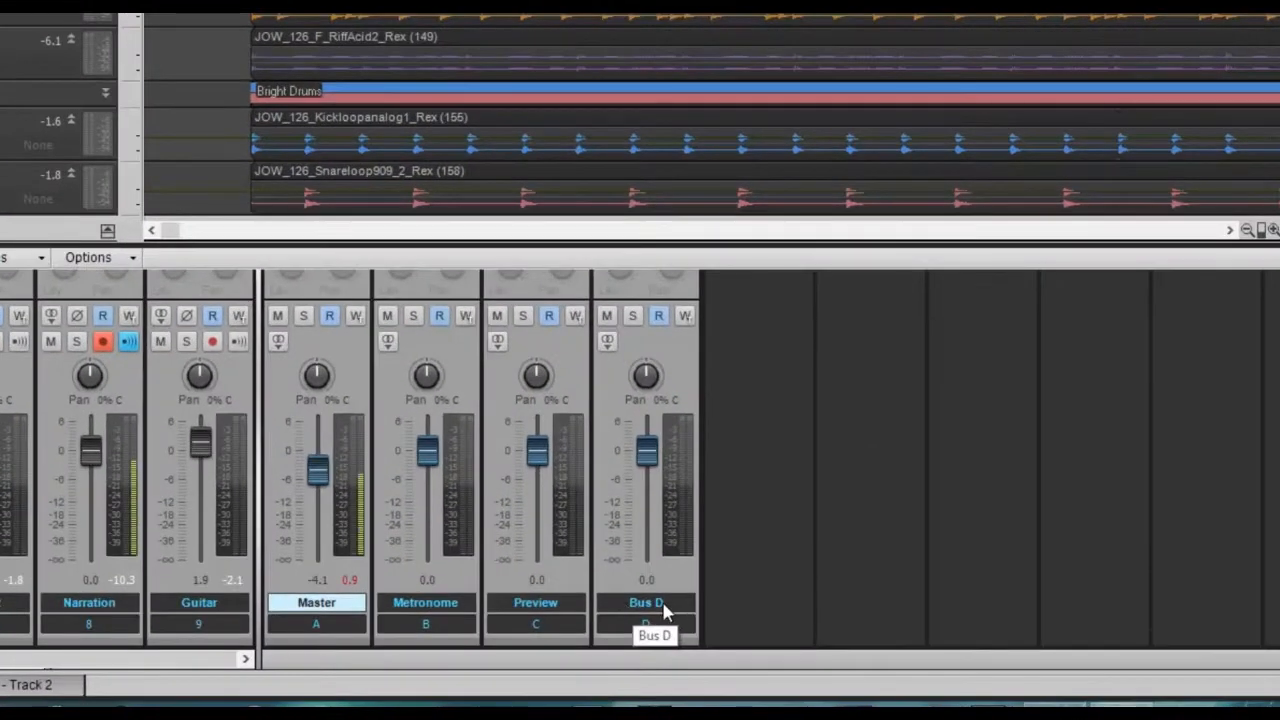
left_click(716, 636)
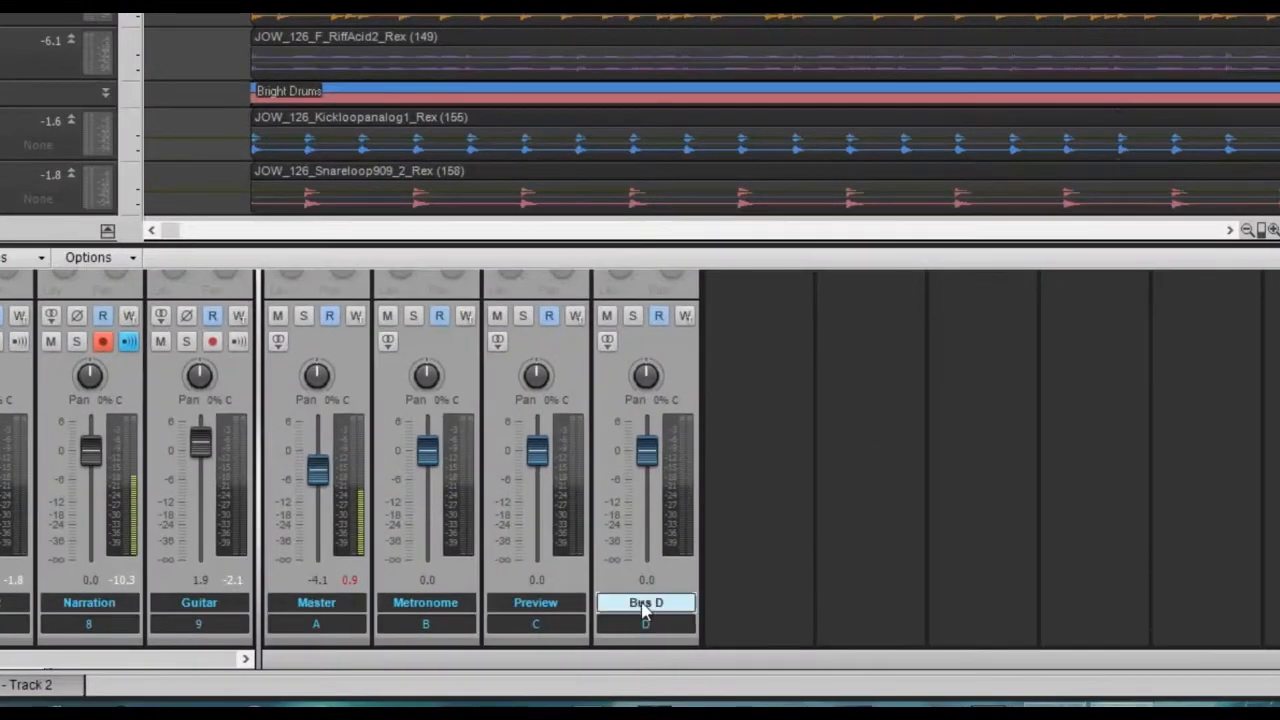
double_click(641, 603)
type("Muddy Drums")
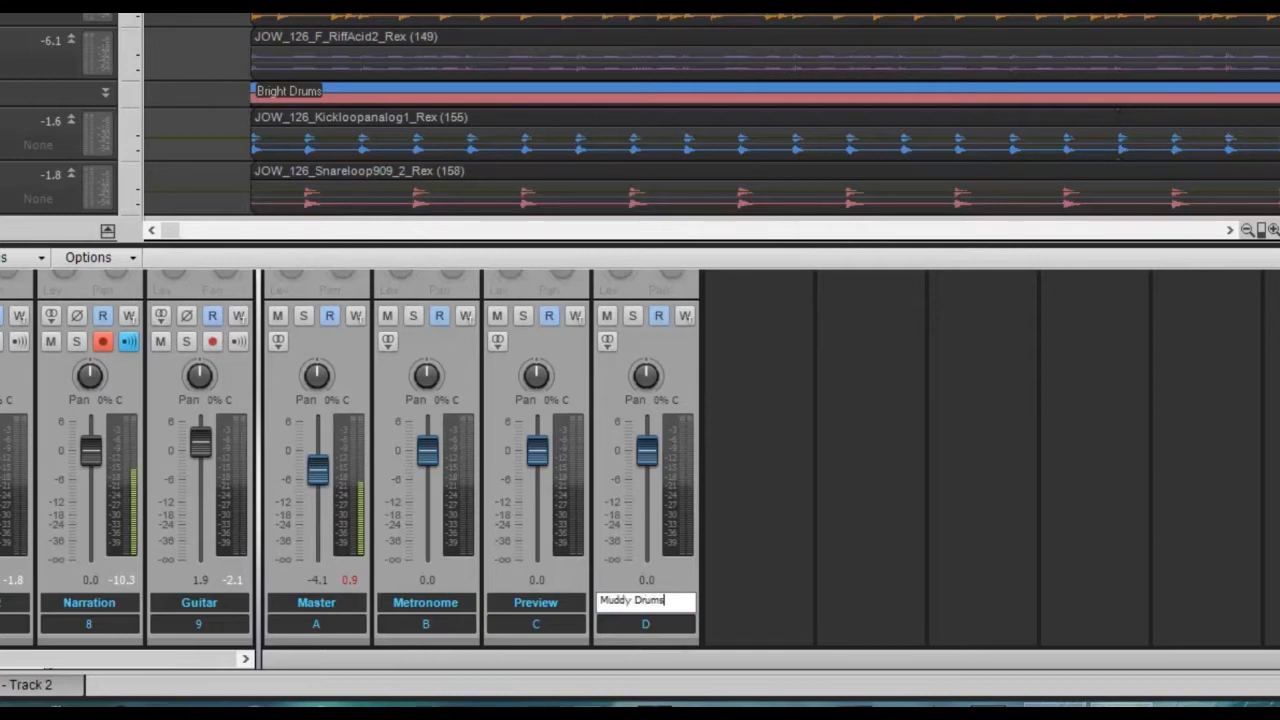
key("Return")
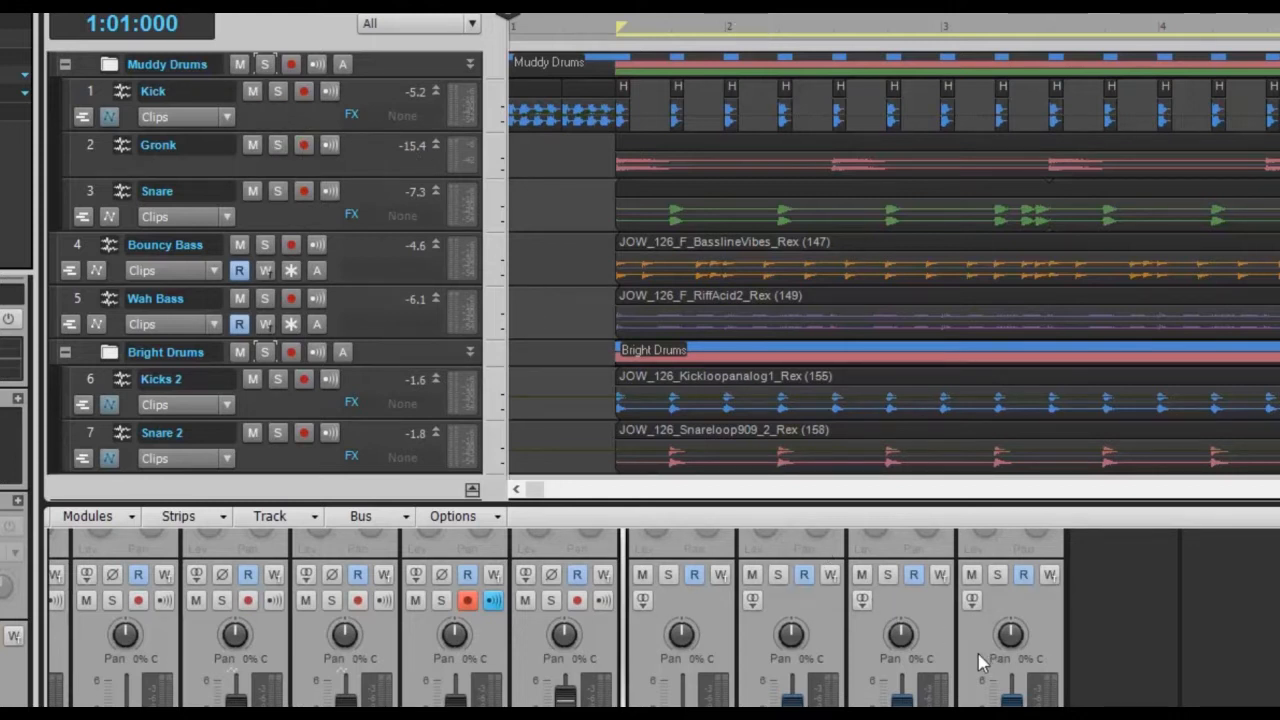
Set the Inspector output of the Kick, Gronk and Snare tracks to Muddy Drums.
left_click(273, 111)
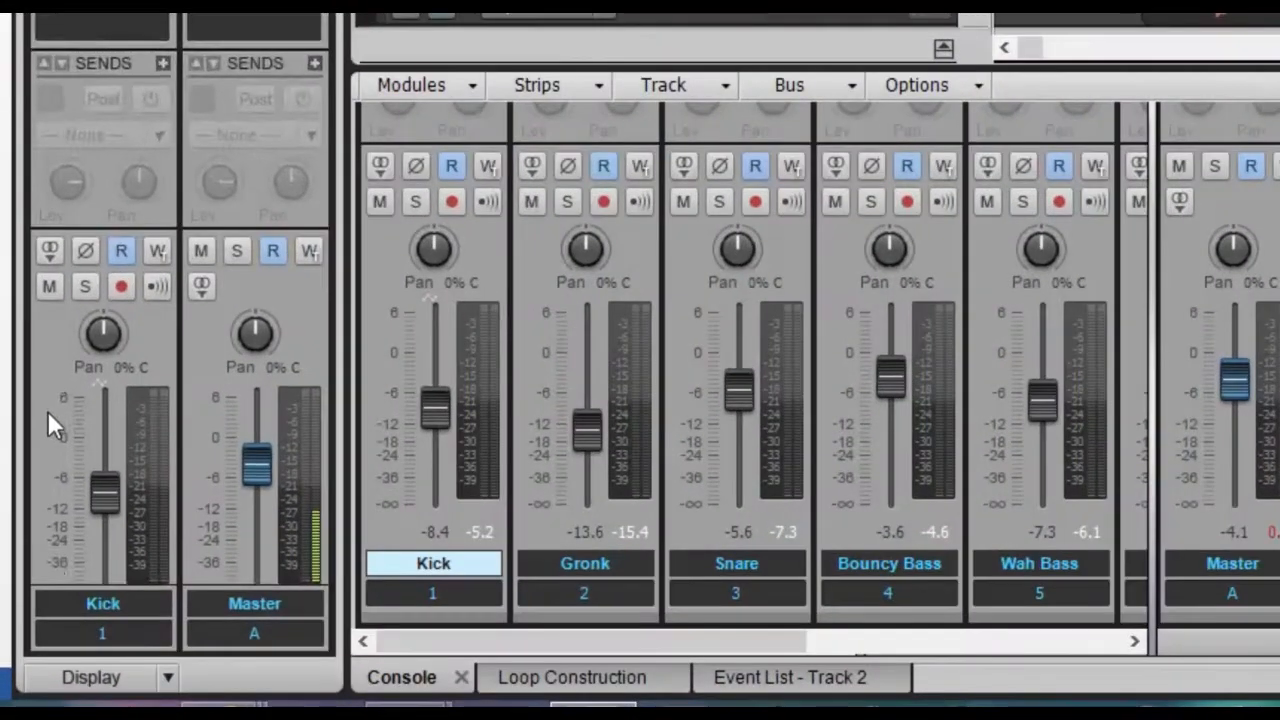
scroll(25, 568, "down", 3)
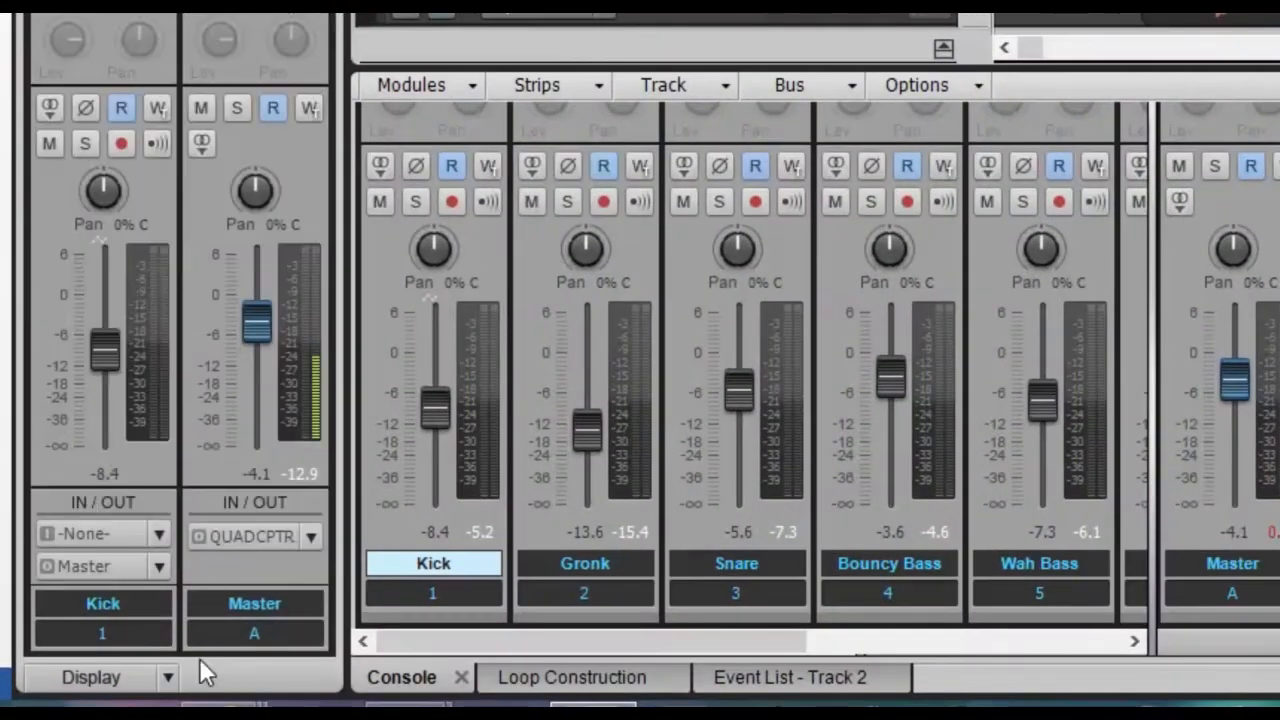
left_click(159, 567)
left_click(277, 417)
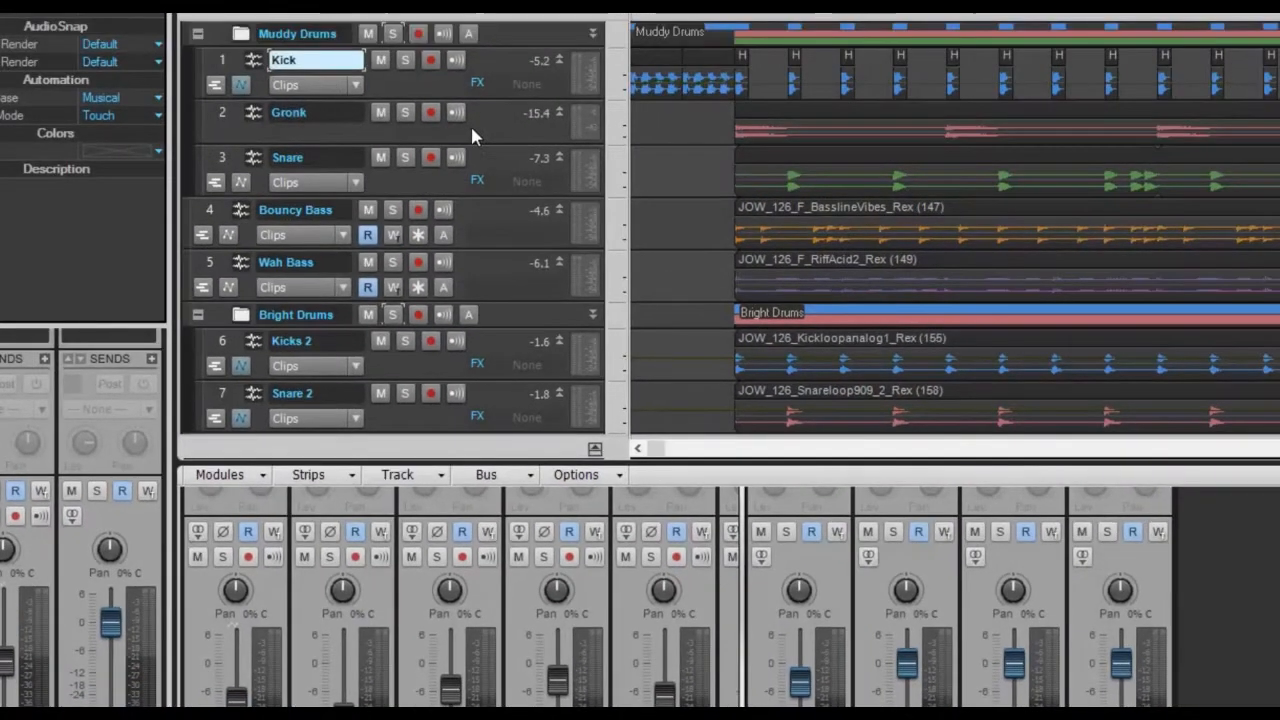
left_click(470, 124)
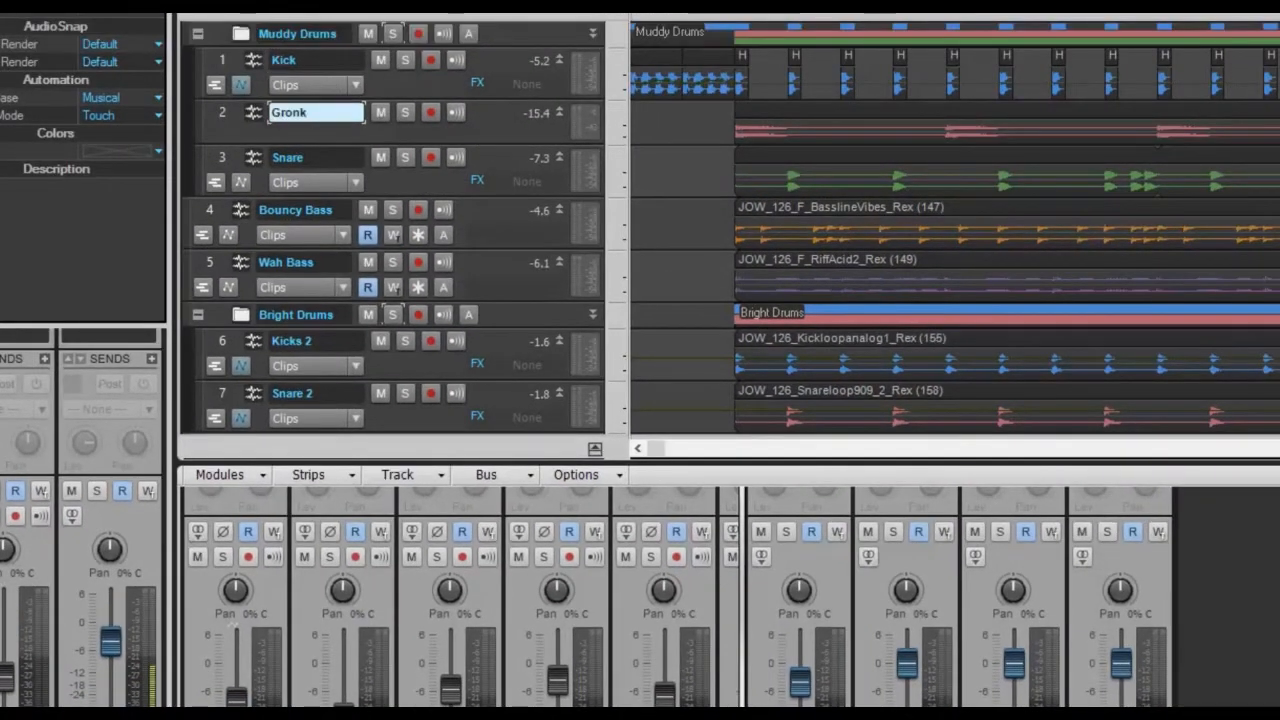
left_click(110, 609)
left_click(189, 502)
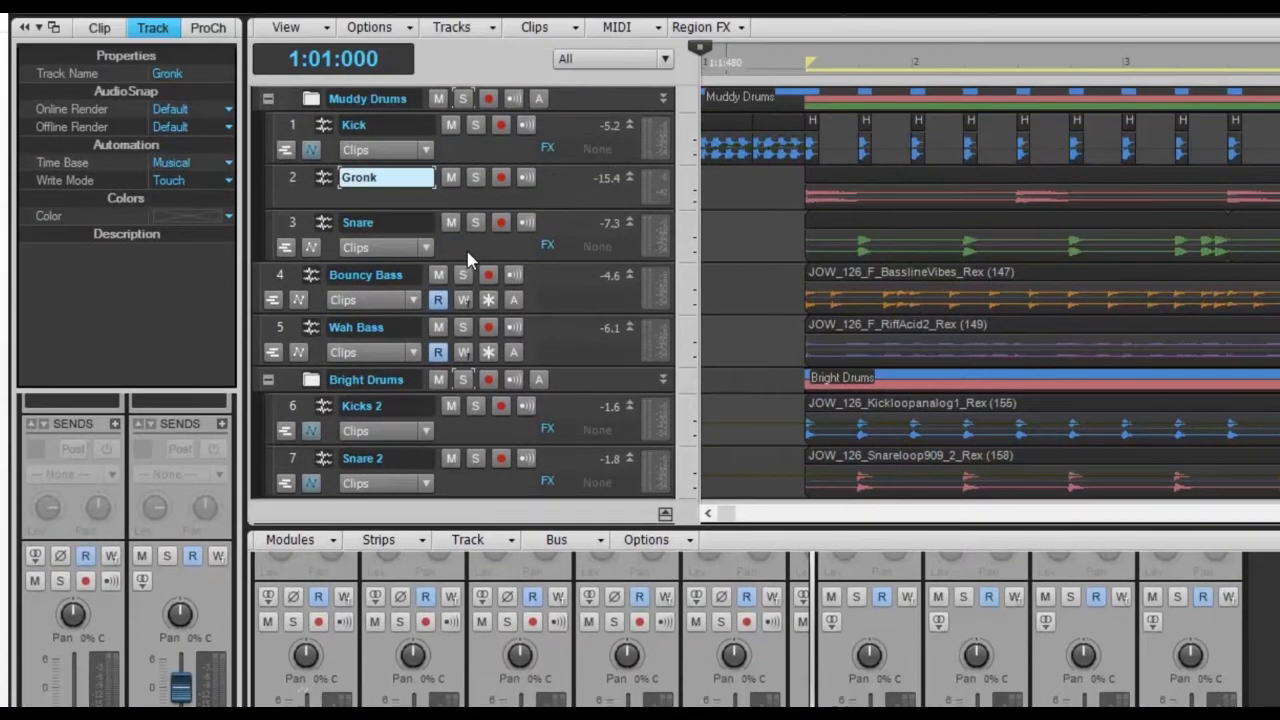
left_click(538, 116)
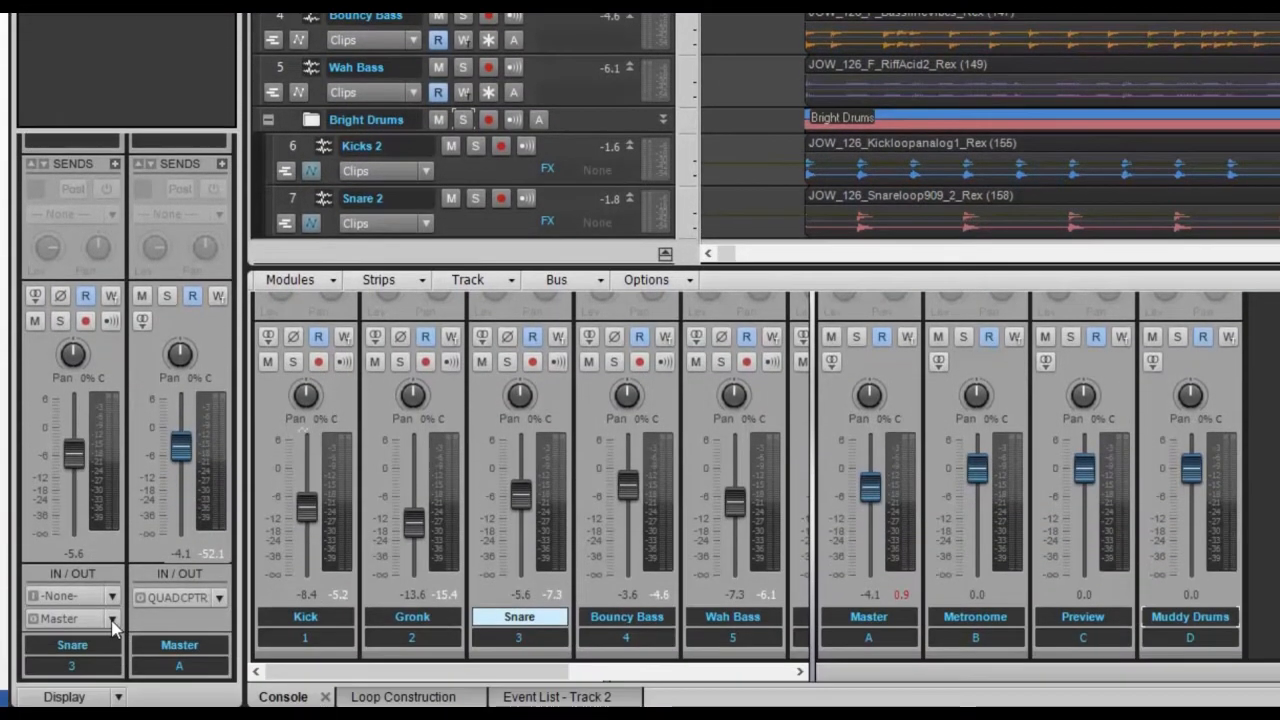
left_click(113, 620)
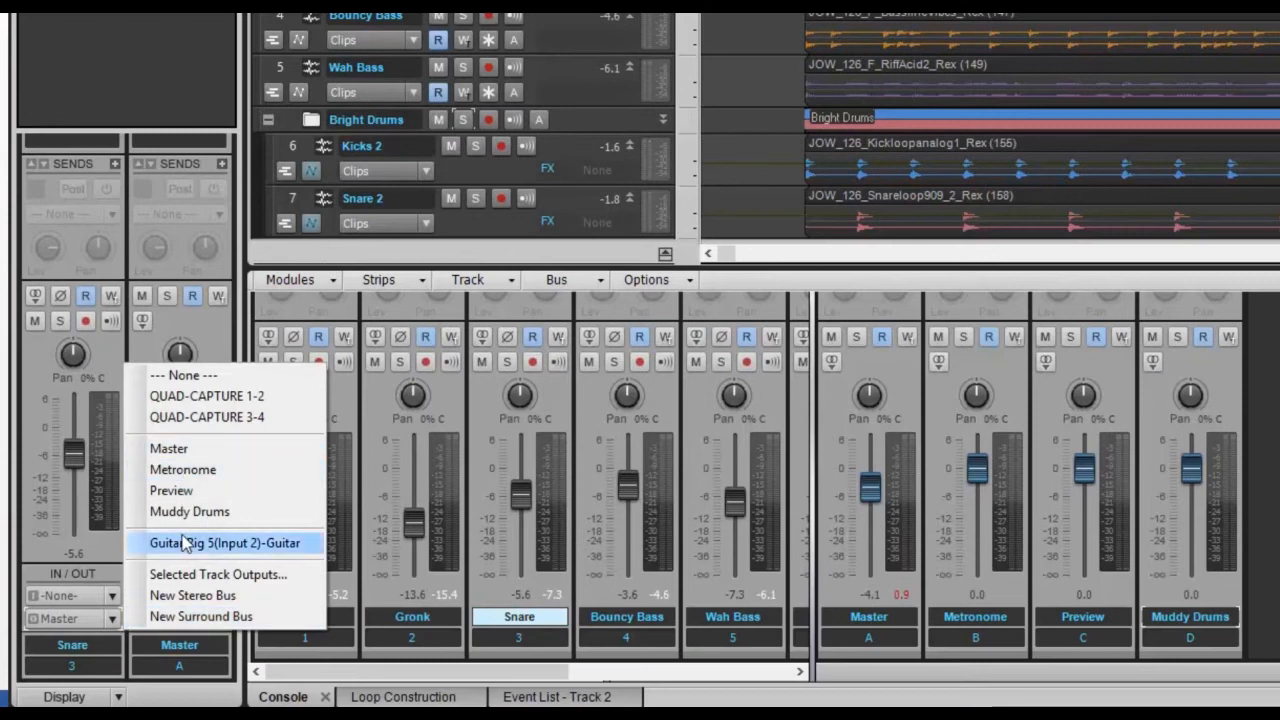
left_click(200, 512)
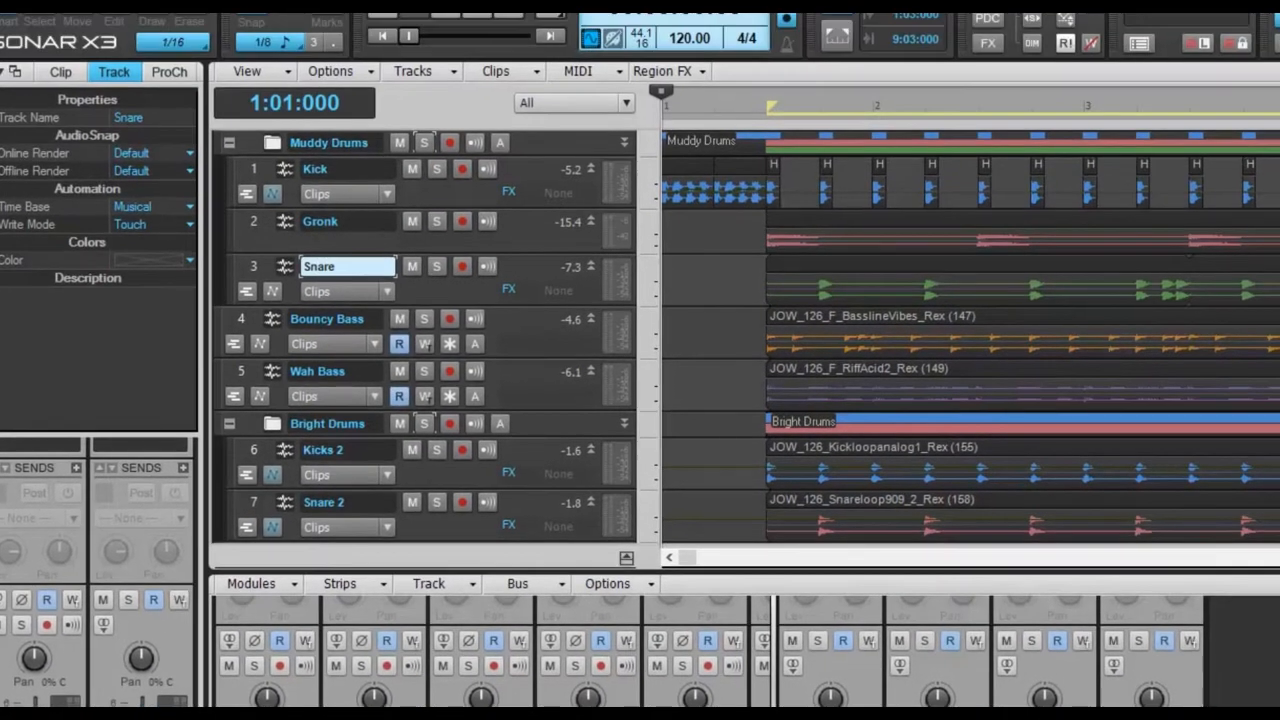
Solo the Muddy Drums folder, play, and pull the Muddy Drums bus fader to -2.7 dB.
left_click(424, 142)
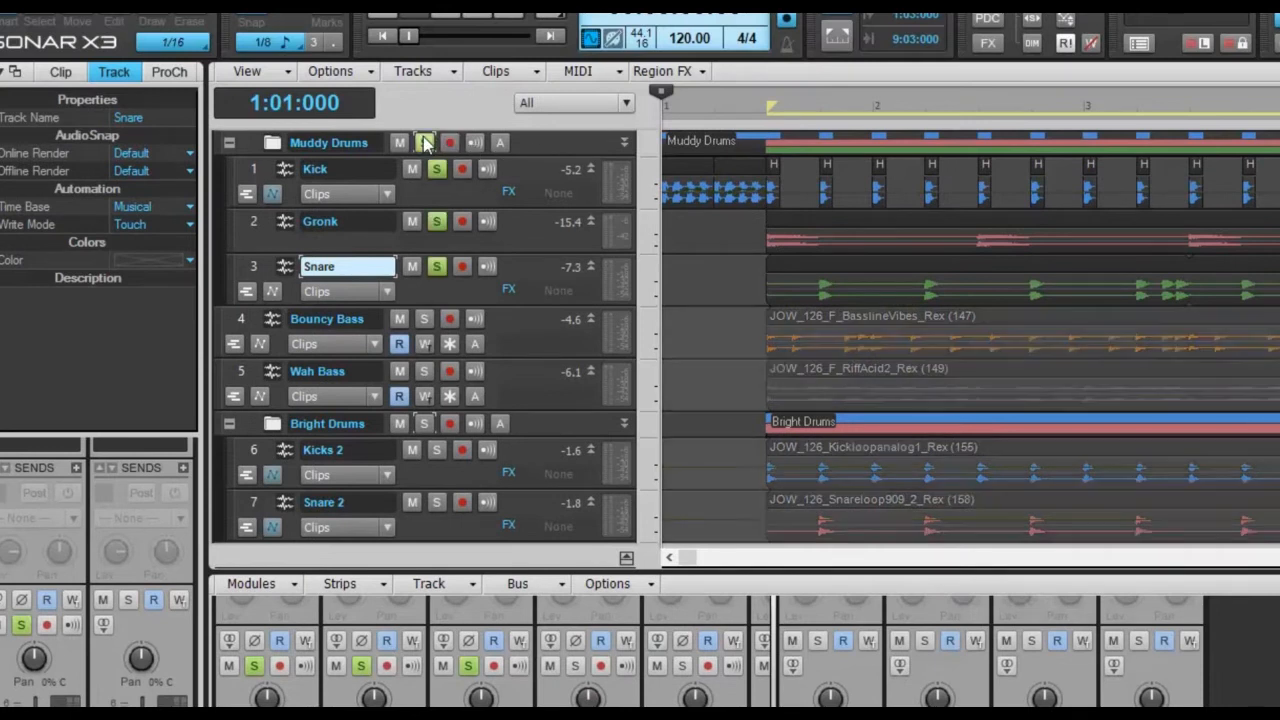
left_click(457, 14)
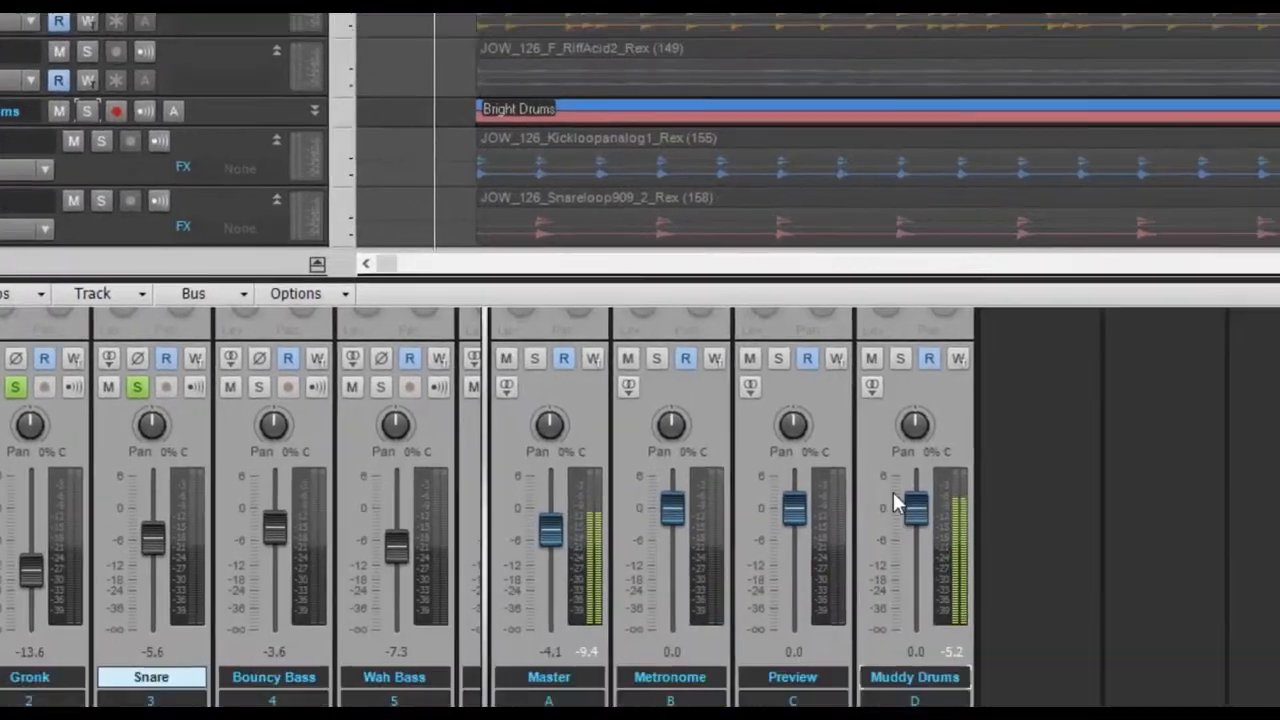
left_click(826, 405)
mouse_move(826, 407)
left_mouse_down()
mouse_move(829, 504)
mouse_move(828, 400)
mouse_move(828, 430)
left_mouse_up()
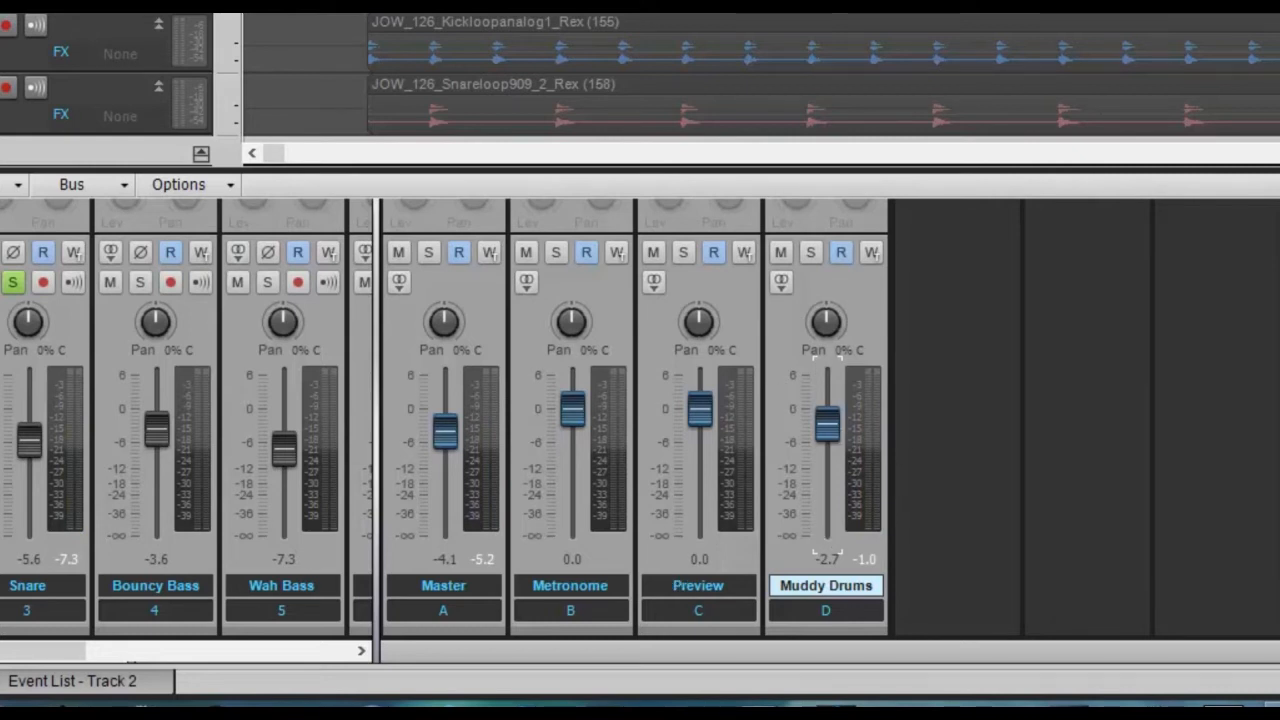
left_click(13, 282)
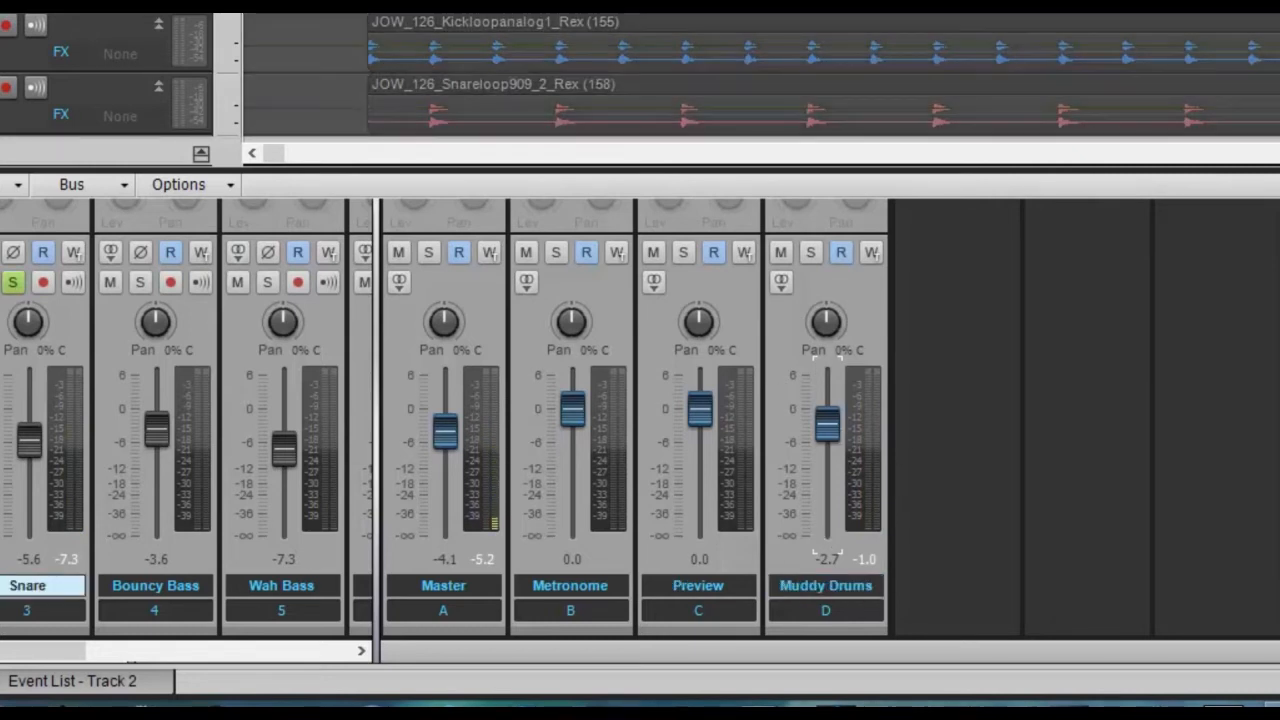
scroll(952, 367, "up", 3)
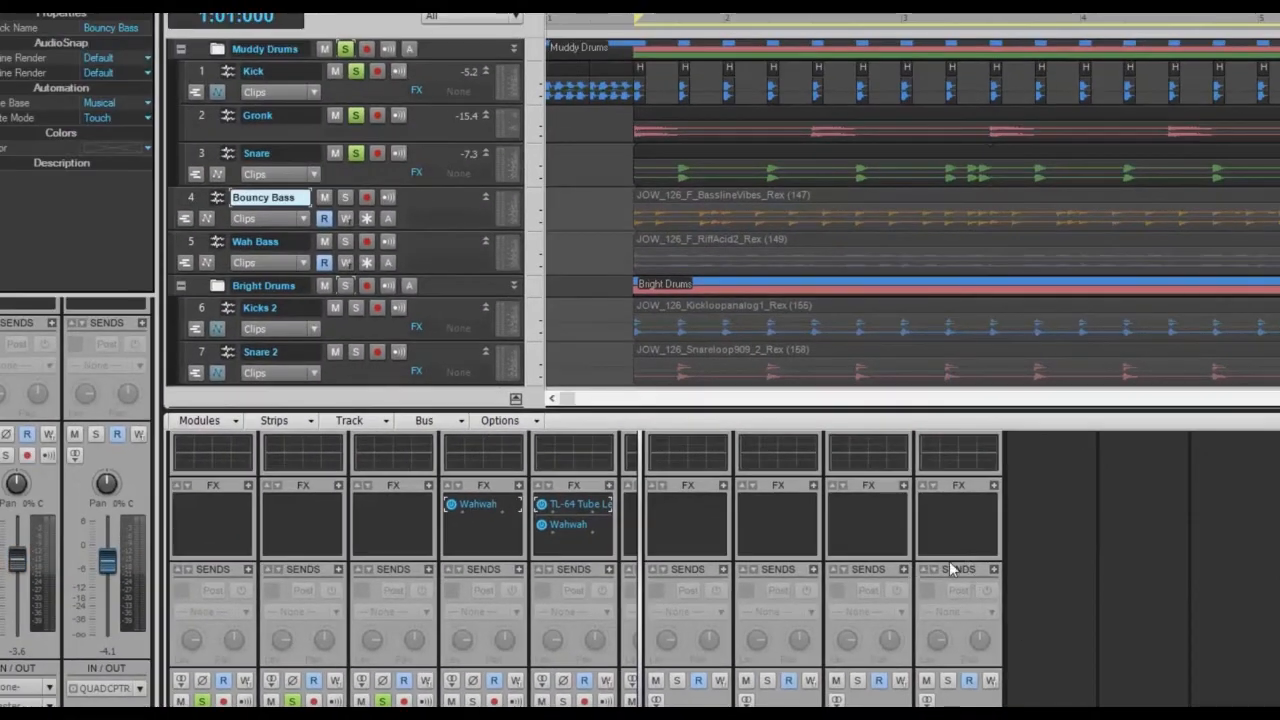
Show the bus pane under the tracks, enlarge it, and expand the Muddy Drums bus strip.
scroll(450, 240, "down", 5)
scroll(450, 240, "up", 2)
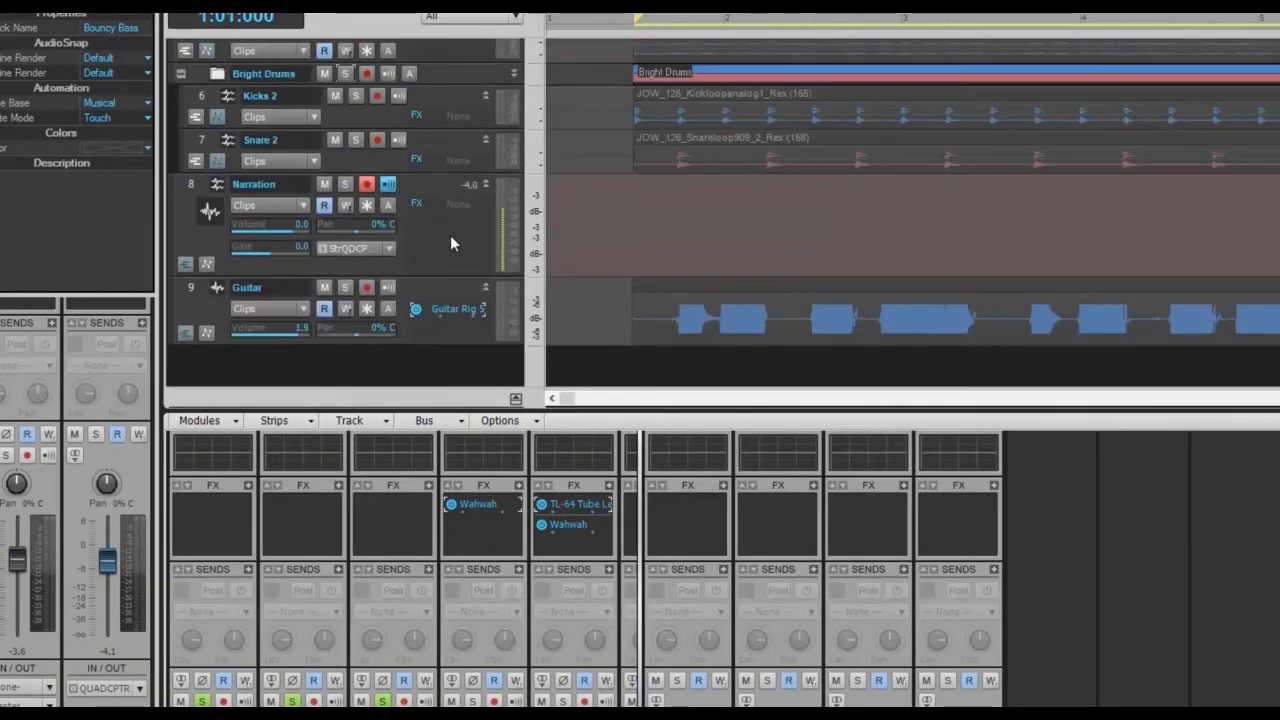
scroll(450, 235, "down", 2)
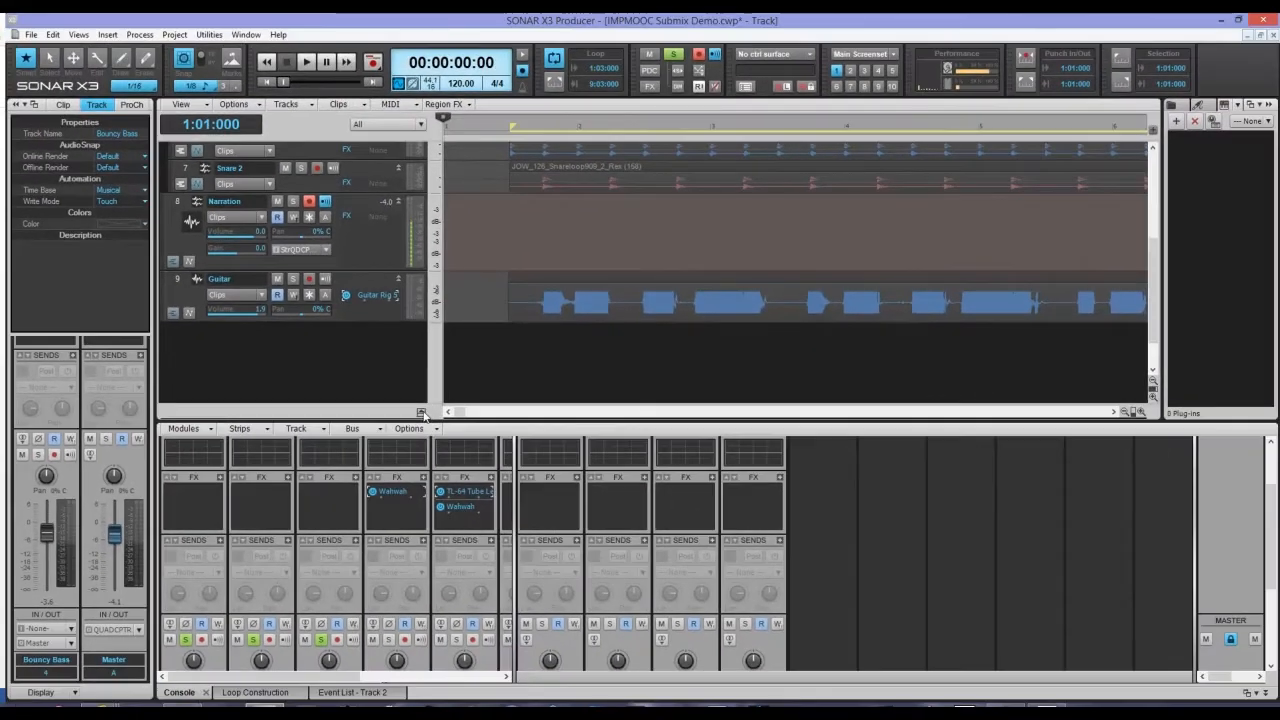
left_click(422, 413)
left_click_drag(403, 352, 403, 328)
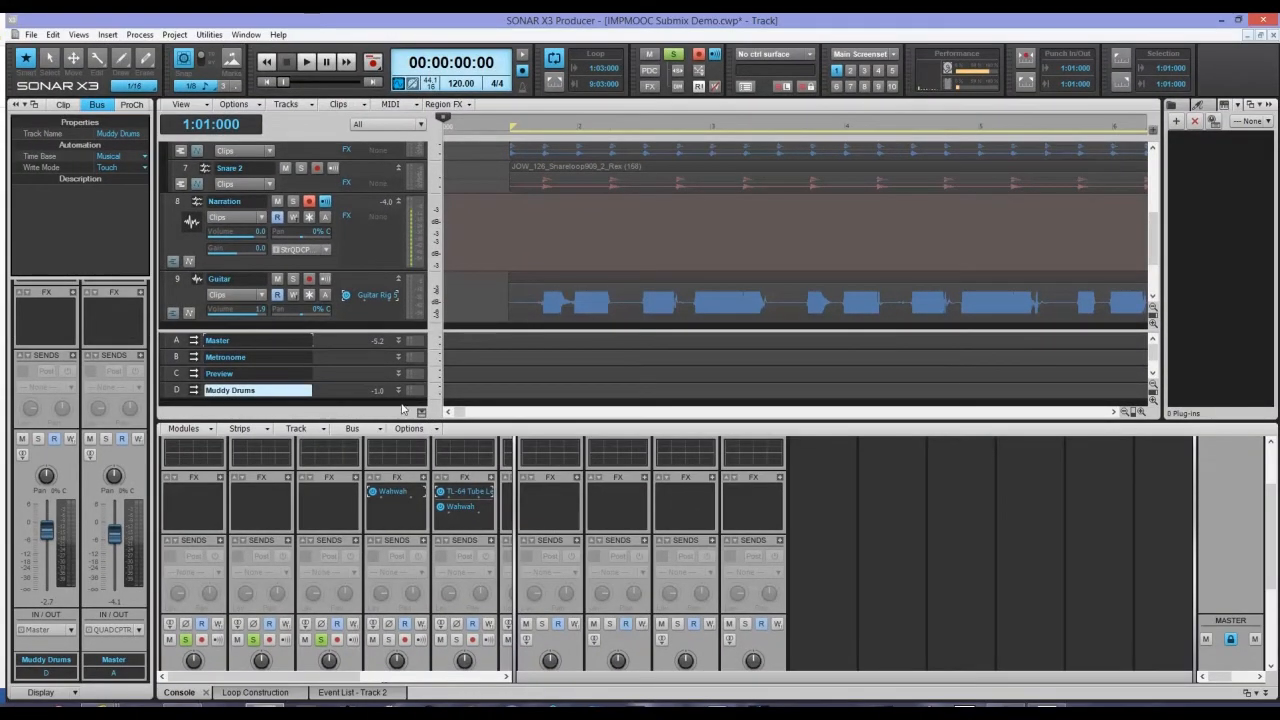
left_click(399, 391)
scroll(333, 366, "down", 4)
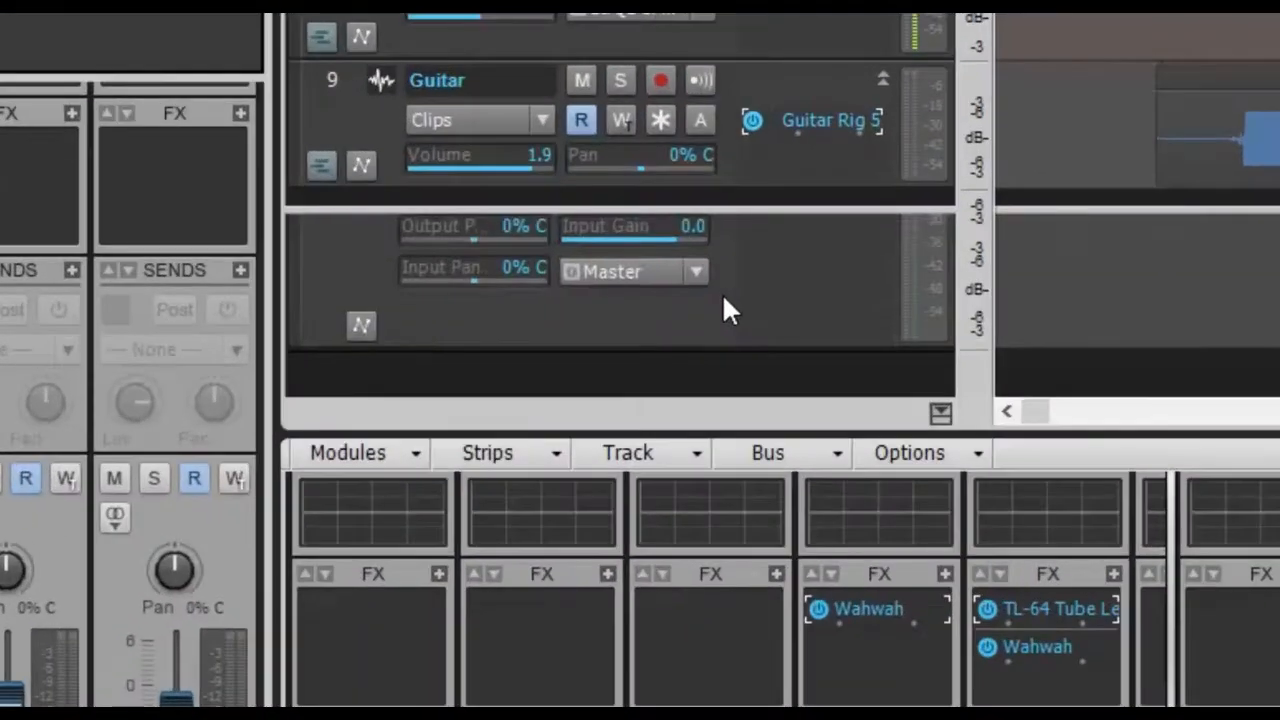
scroll(724, 298, "up", 4)
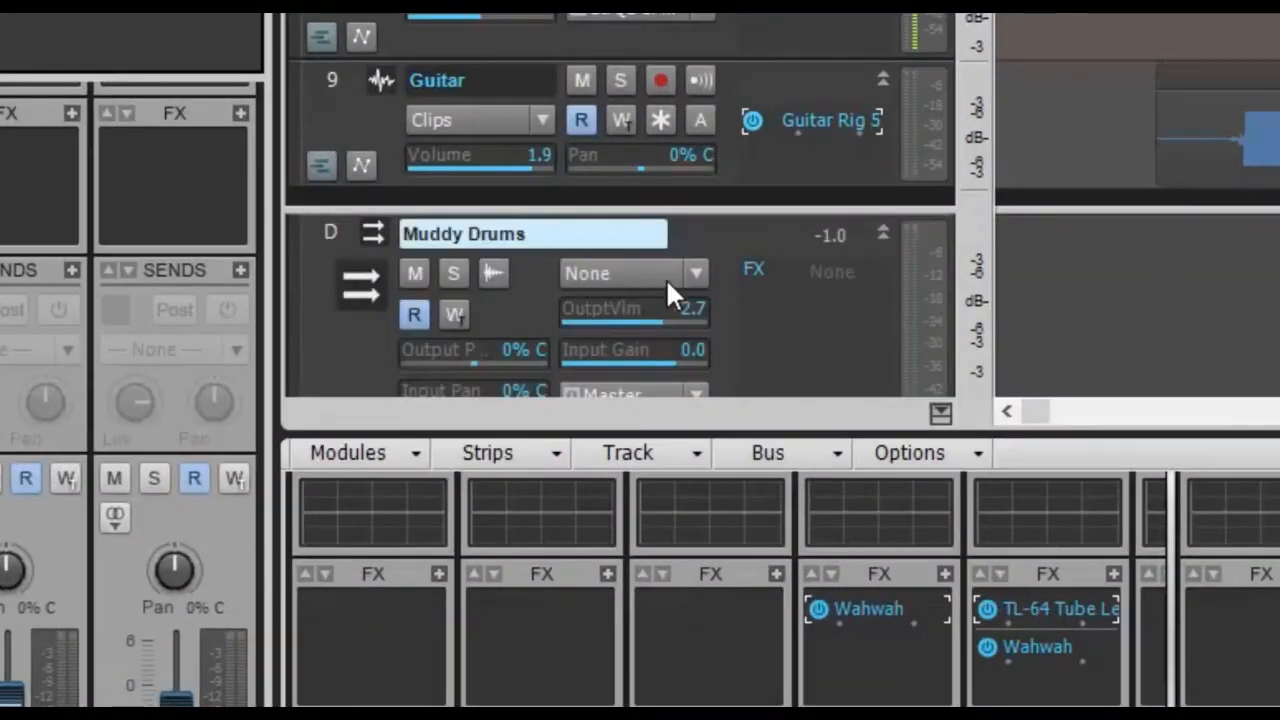
scroll(800, 318, "down", 4)
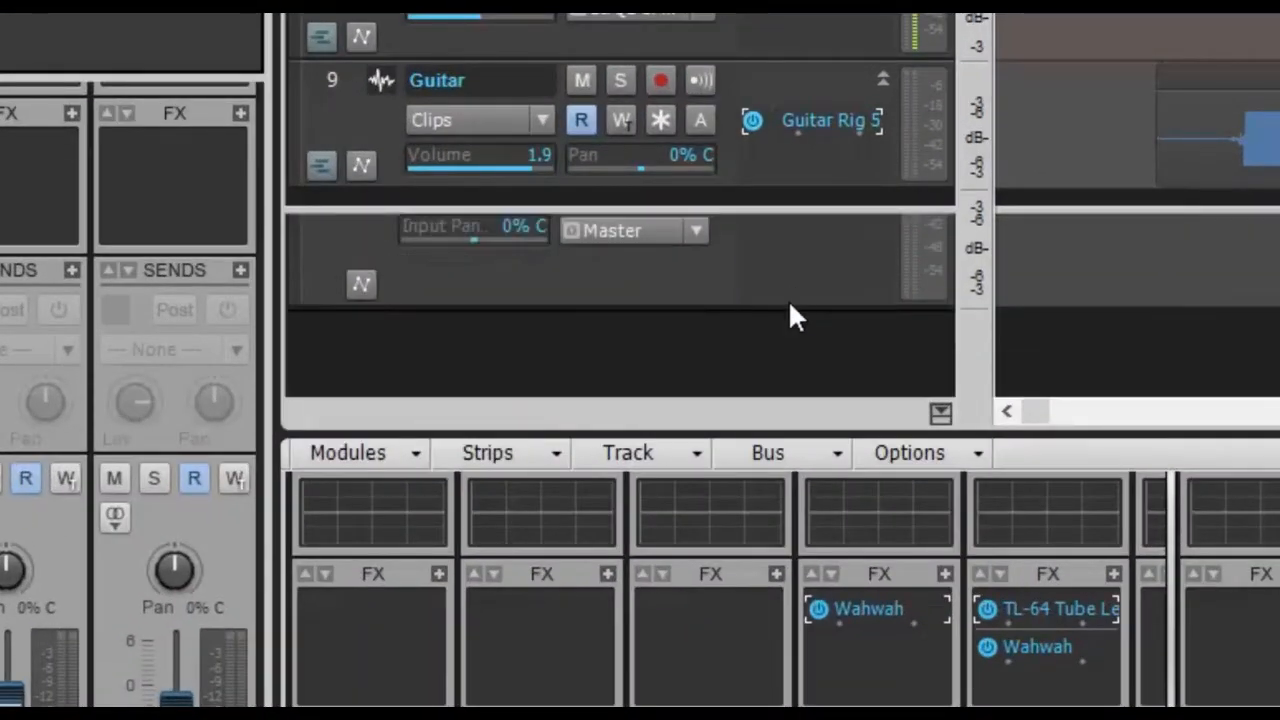
scroll(646, 322, "up", 4)
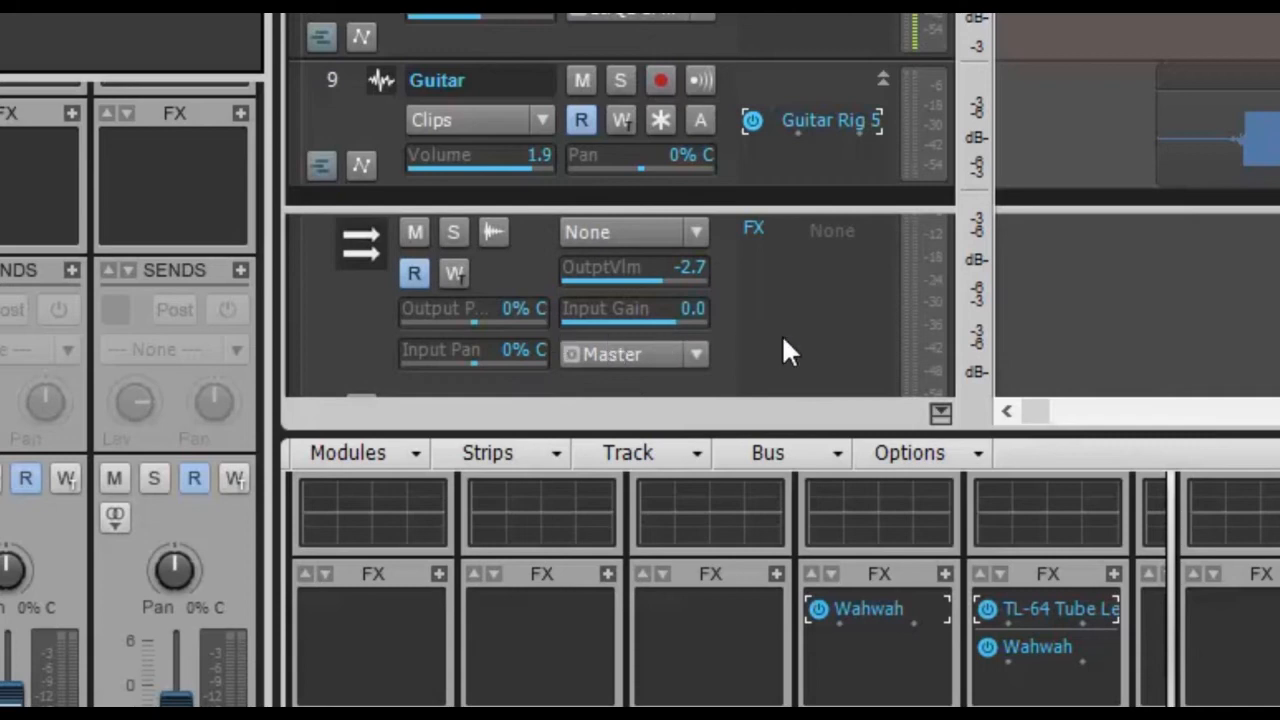
scroll(775, 319, "down", 4)
scroll(790, 340, "up", 6)
scroll(780, 340, "down", 6)
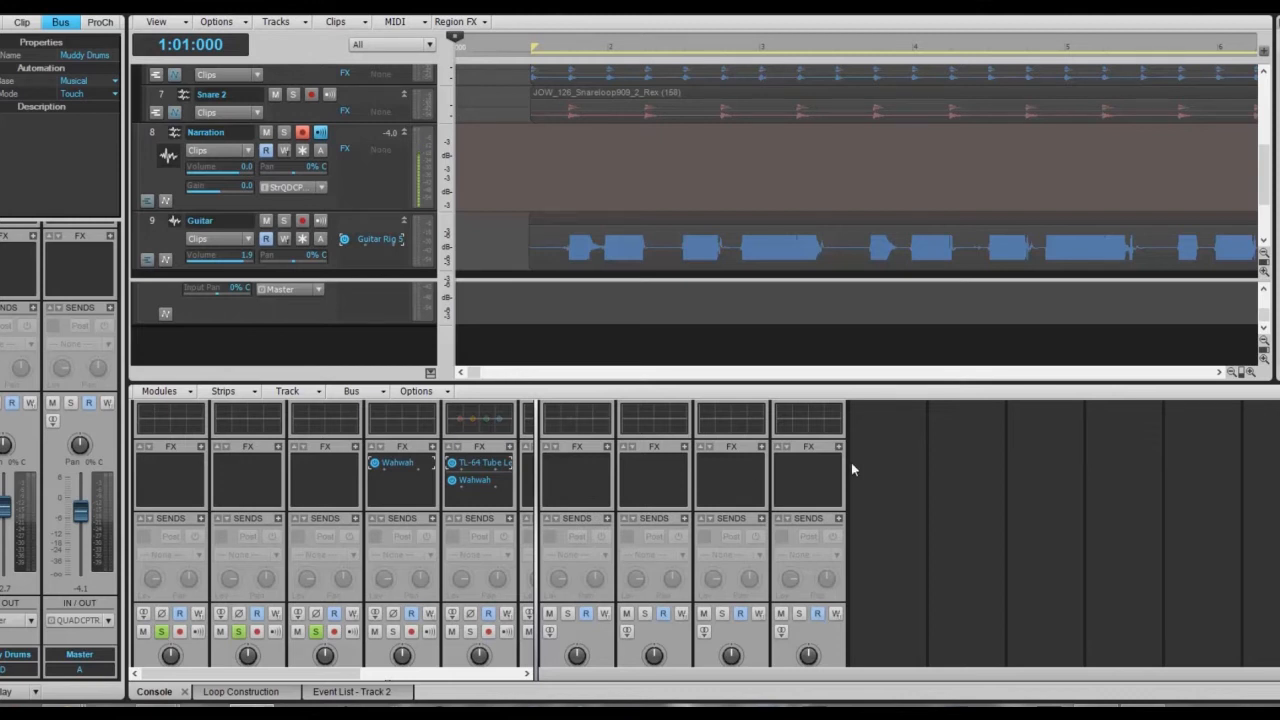
scroll(888, 487, "up", 2)
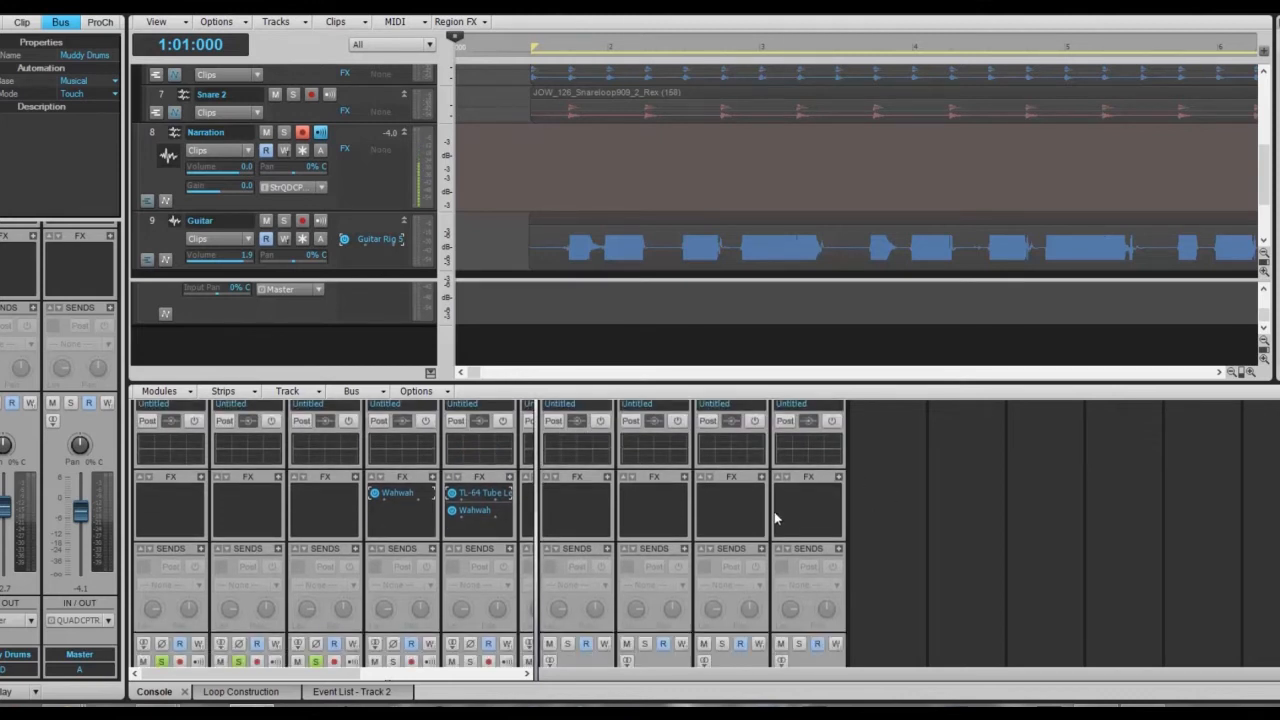
Add BREVERB 2 Cakewalk (Audio FX > VST2) to the Muddy Drums FX bin with the Announcer preset.
right_click(796, 505)
mouse_move(835, 450)
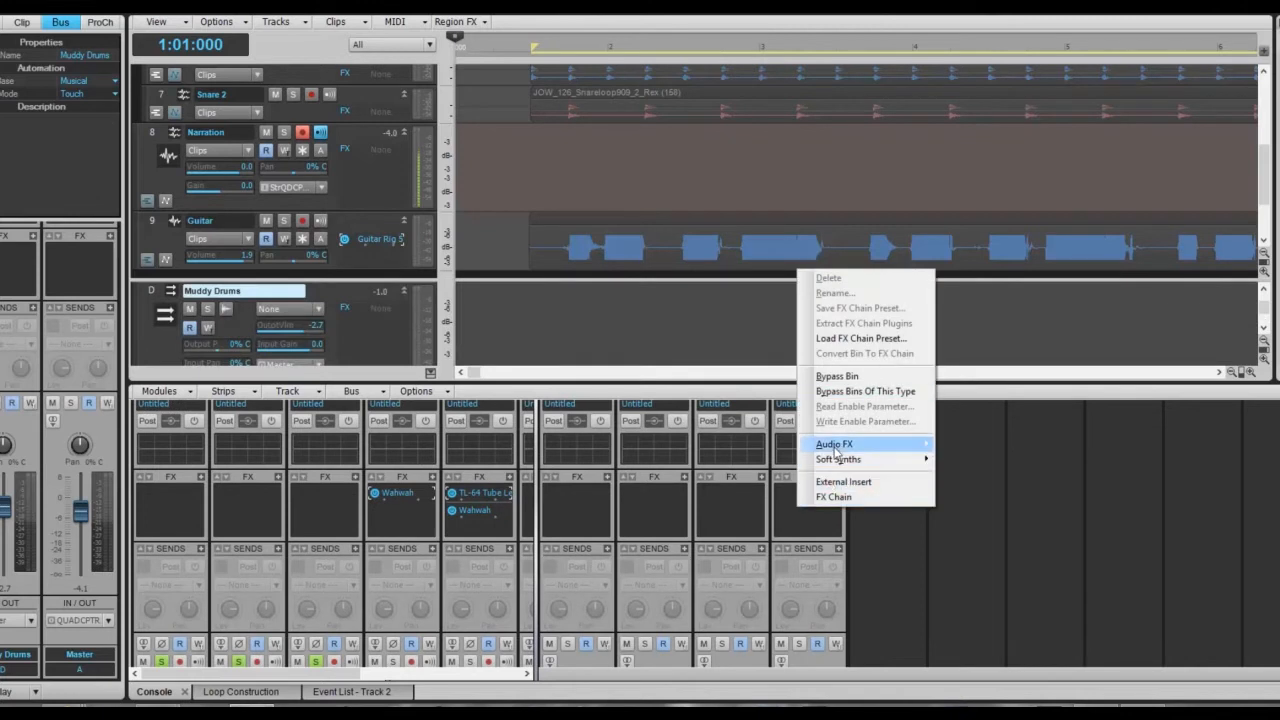
mouse_move(738, 482)
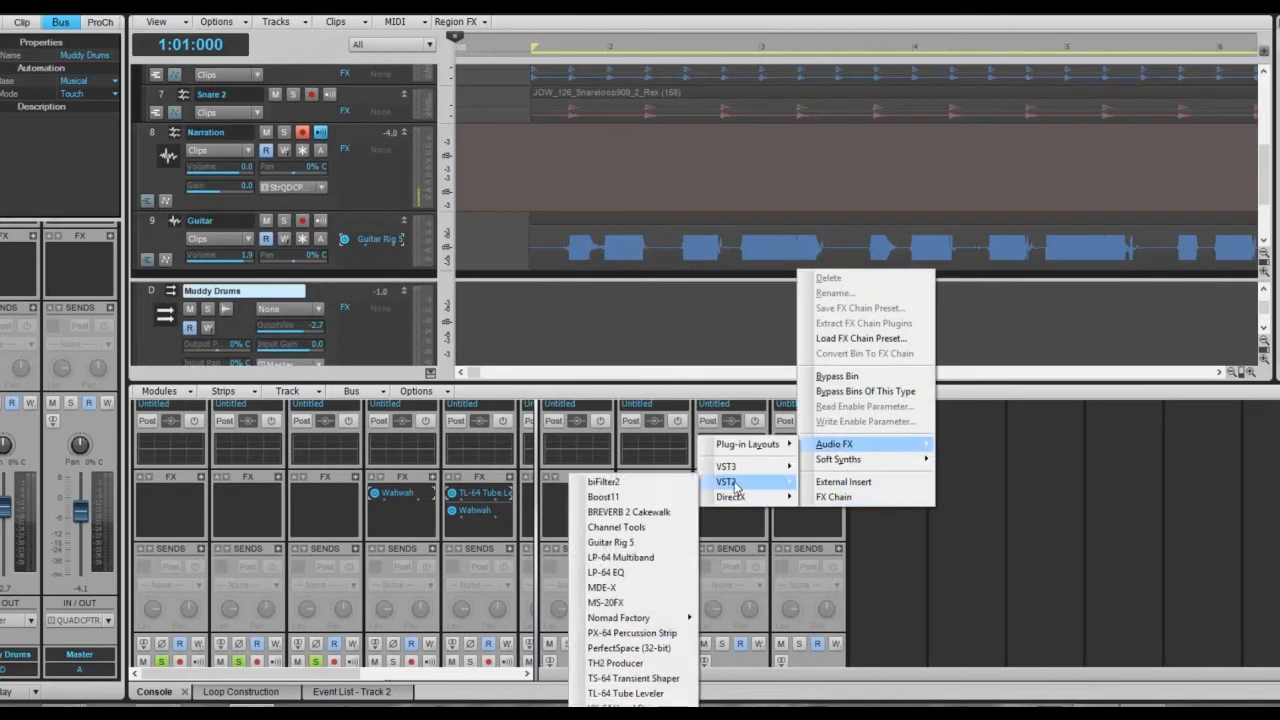
left_click(625, 513)
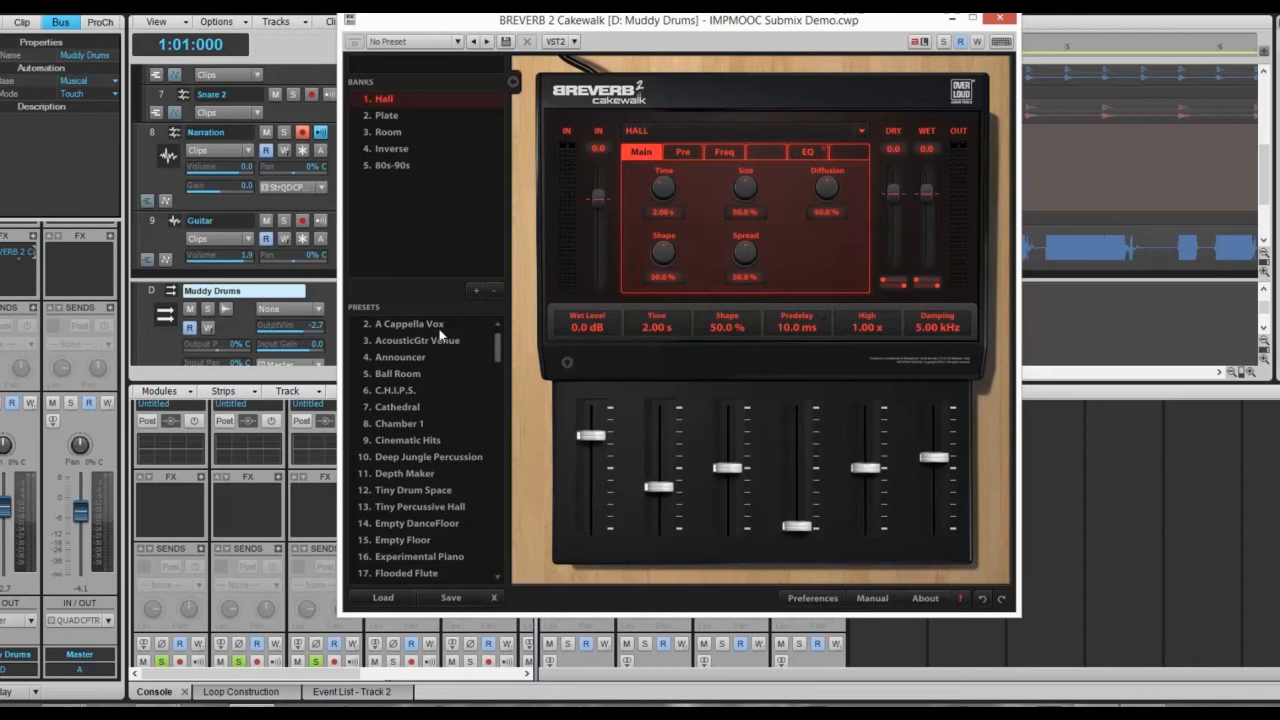
left_click(400, 358)
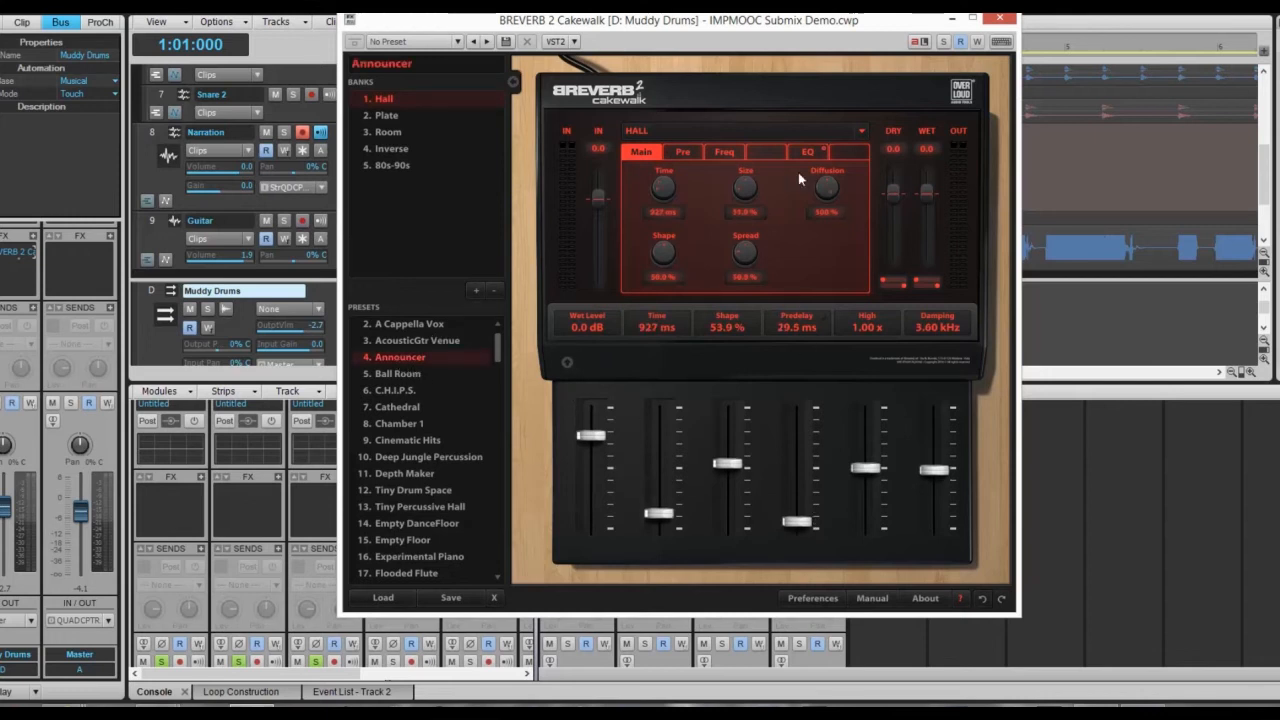
left_click(999, 19)
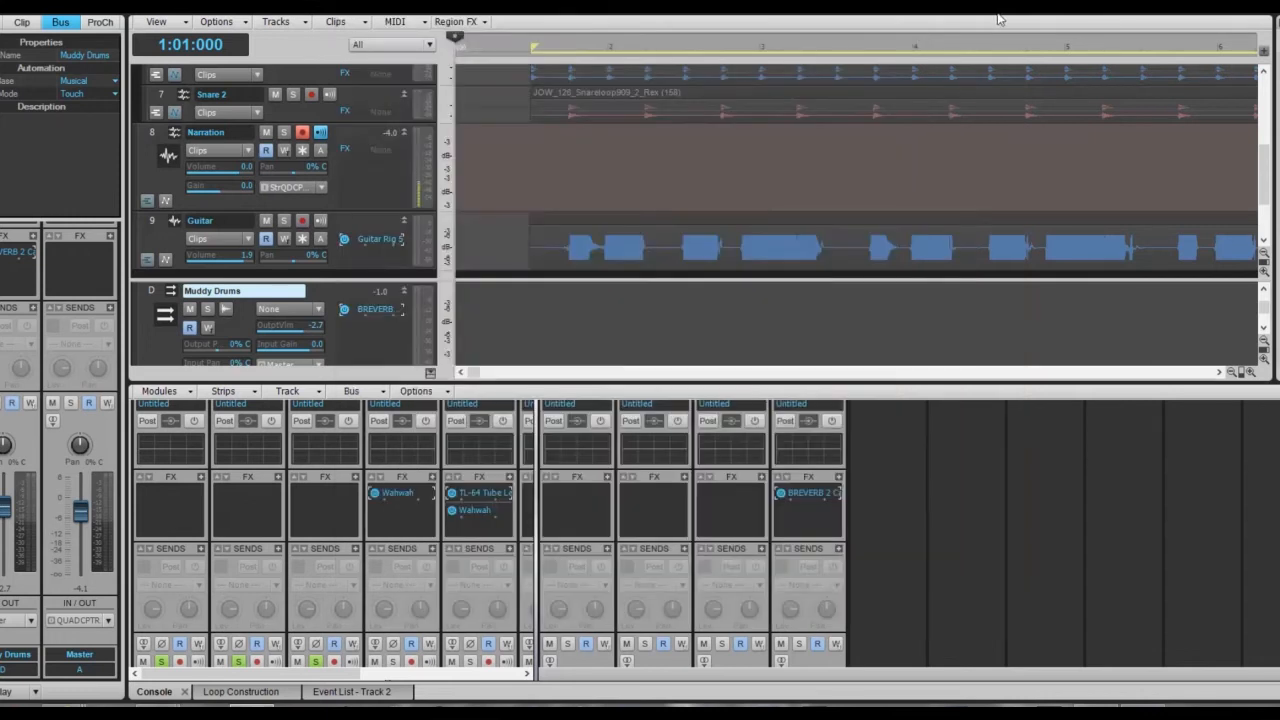
Play the drums, then turn off solo on the Muddy Drums folder.
scroll(334, 191, "up", 5)
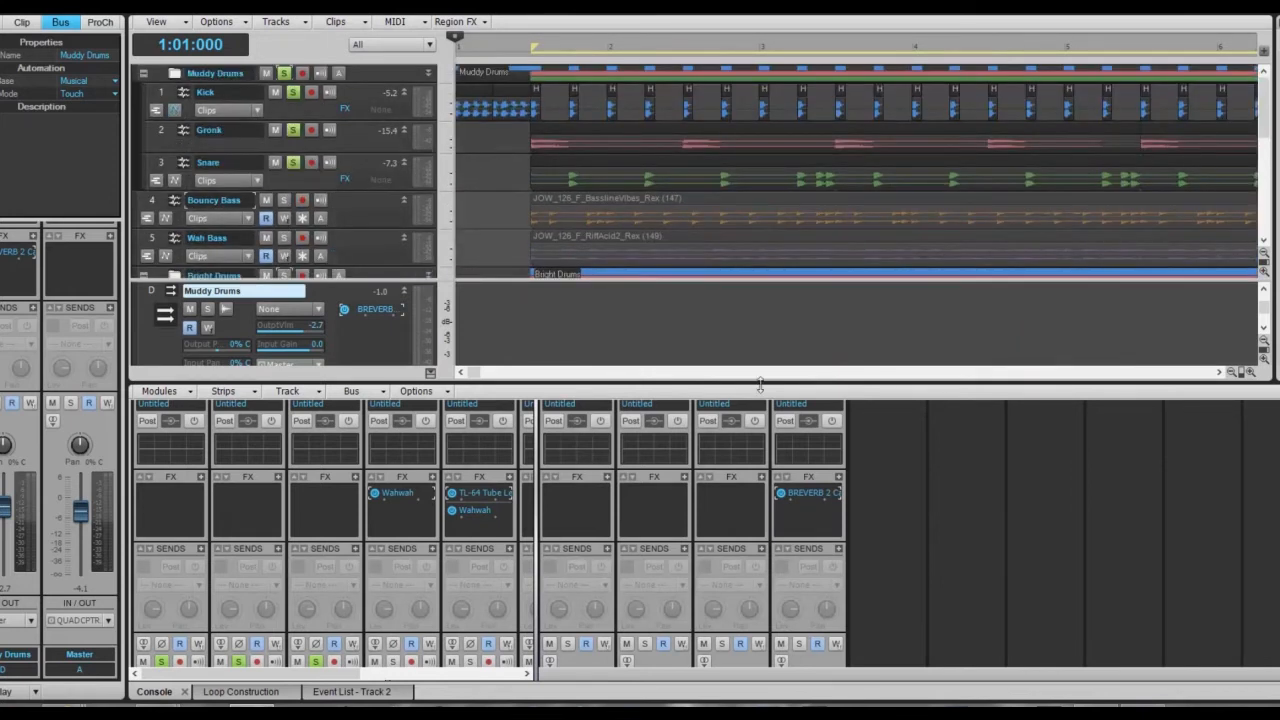
scroll(902, 475, "down", 5)
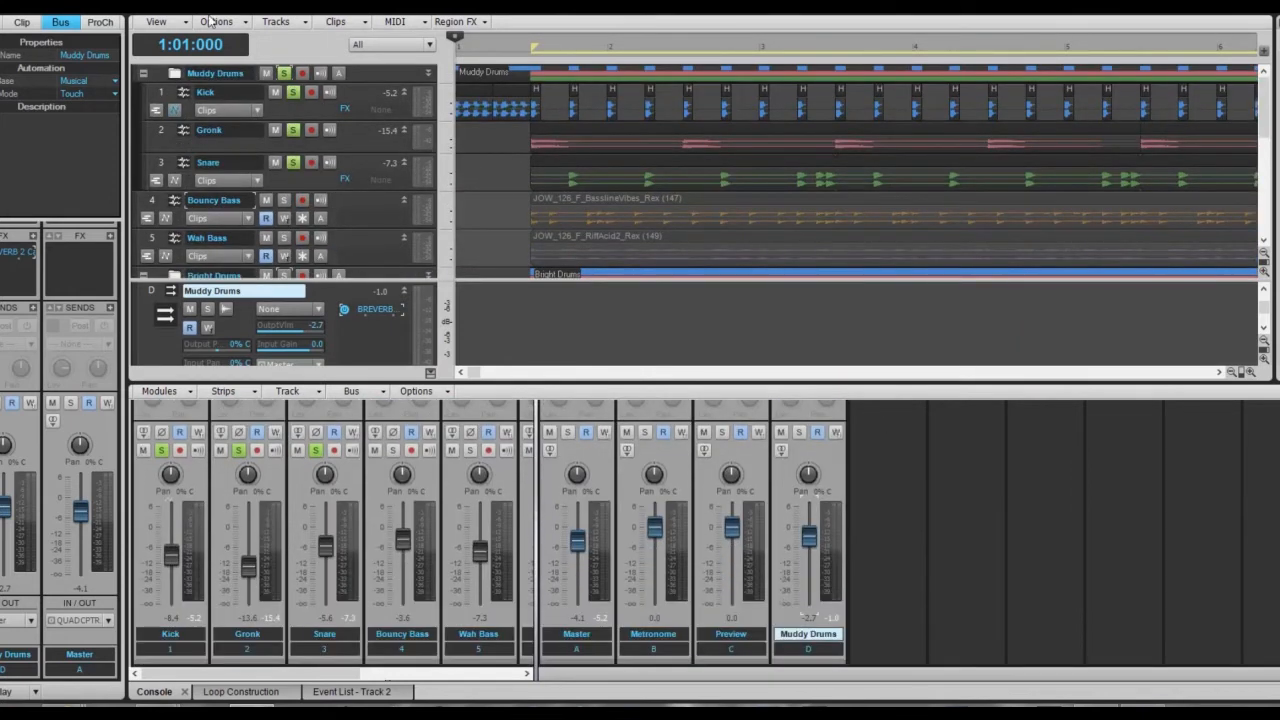
key("space")
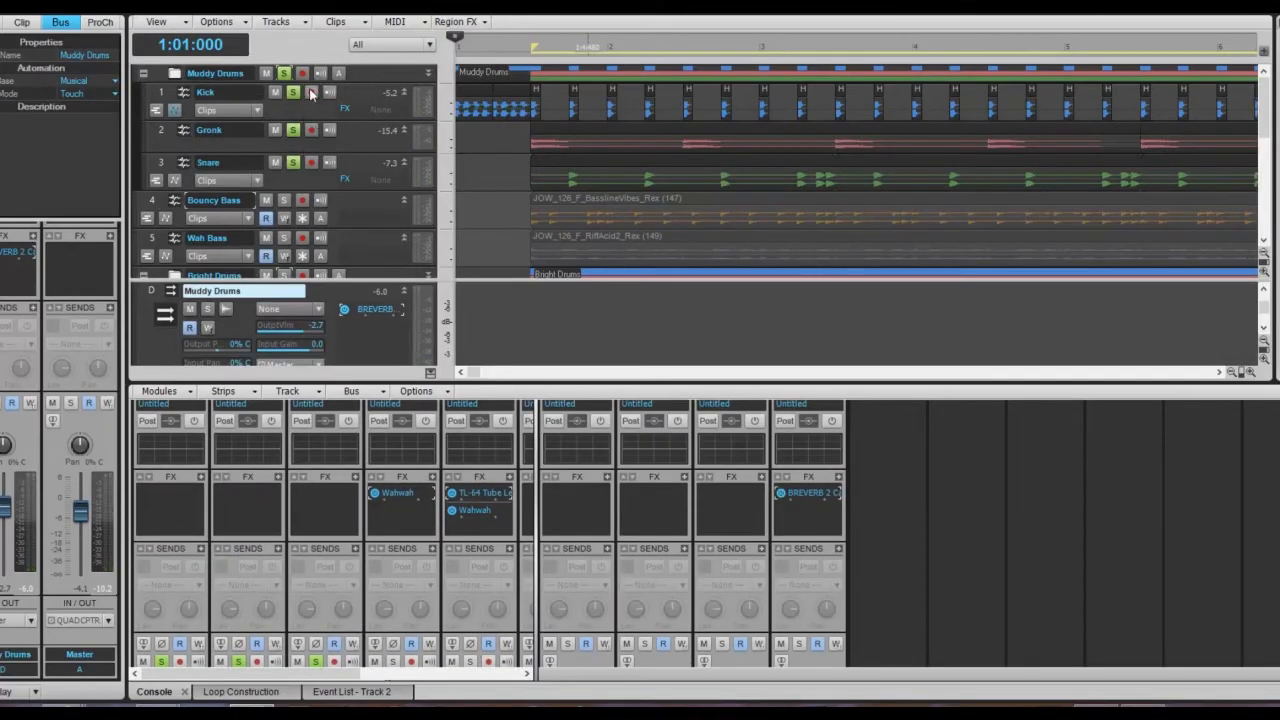
left_click(283, 73)
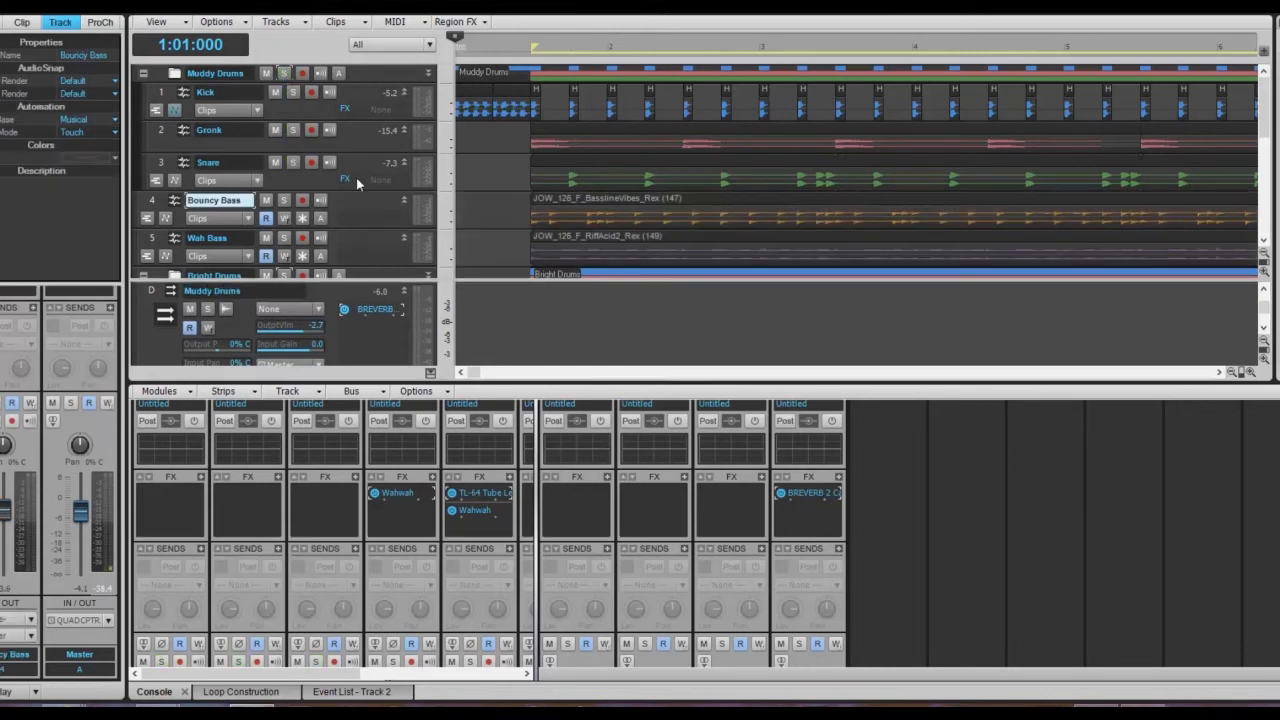
Insert another stereo bus, Bus E, in the Console next to Muddy Drums.
scroll(367, 166, "down", 5)
scroll(367, 166, "up", 2)
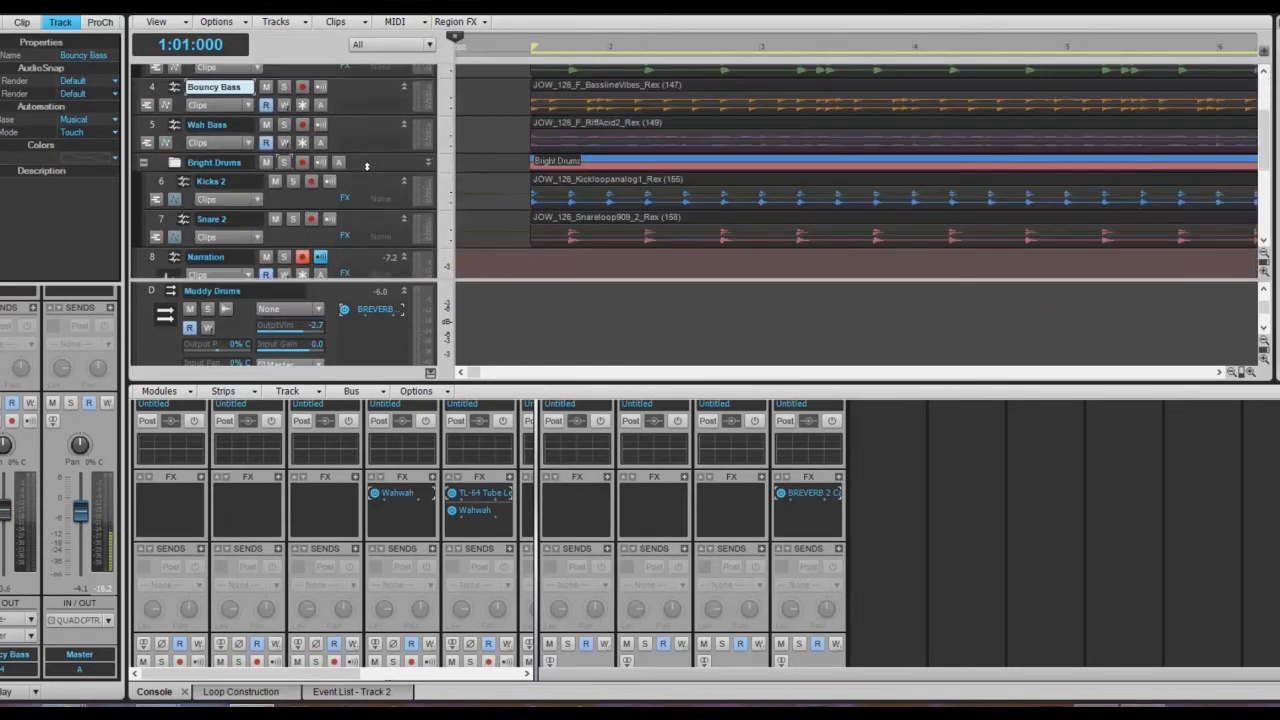
right_click(888, 477)
left_click(940, 479)
scroll(1000, 584, "down", 5)
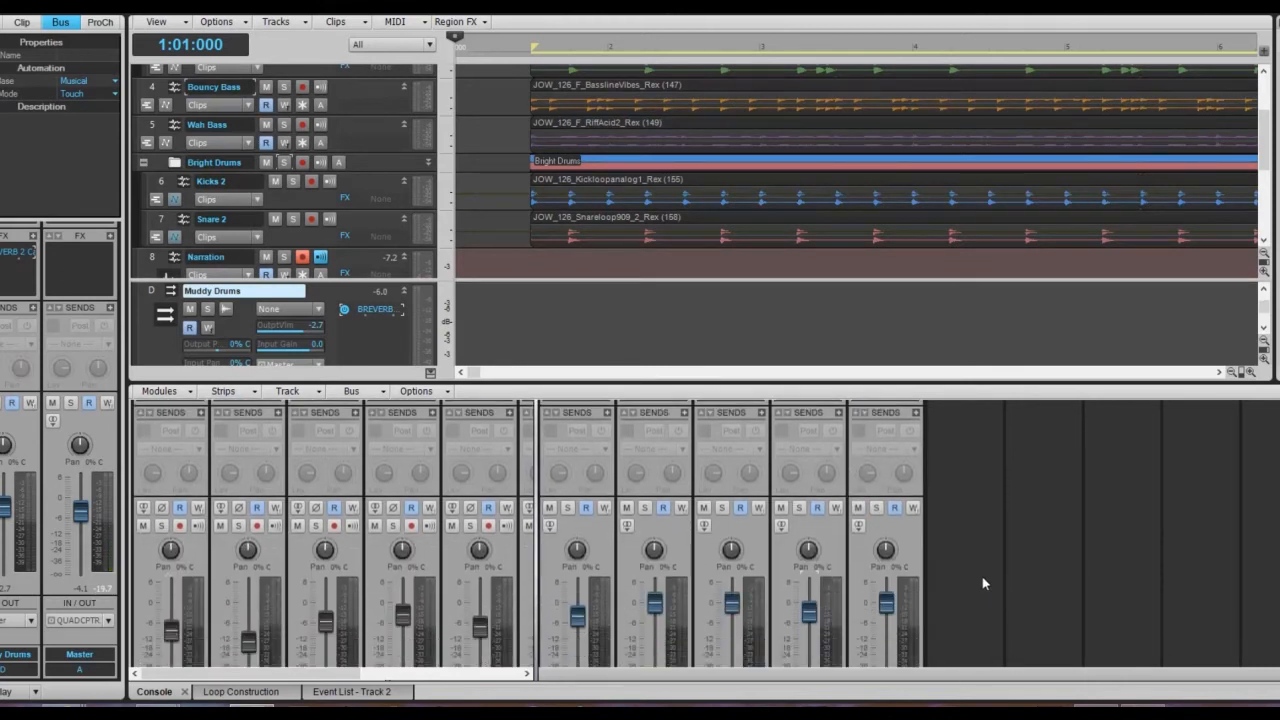
Rename Bus E to 'Bright Drums' and set the Kicks 2 and Snare 2 outputs to it.
double_click(898, 634)
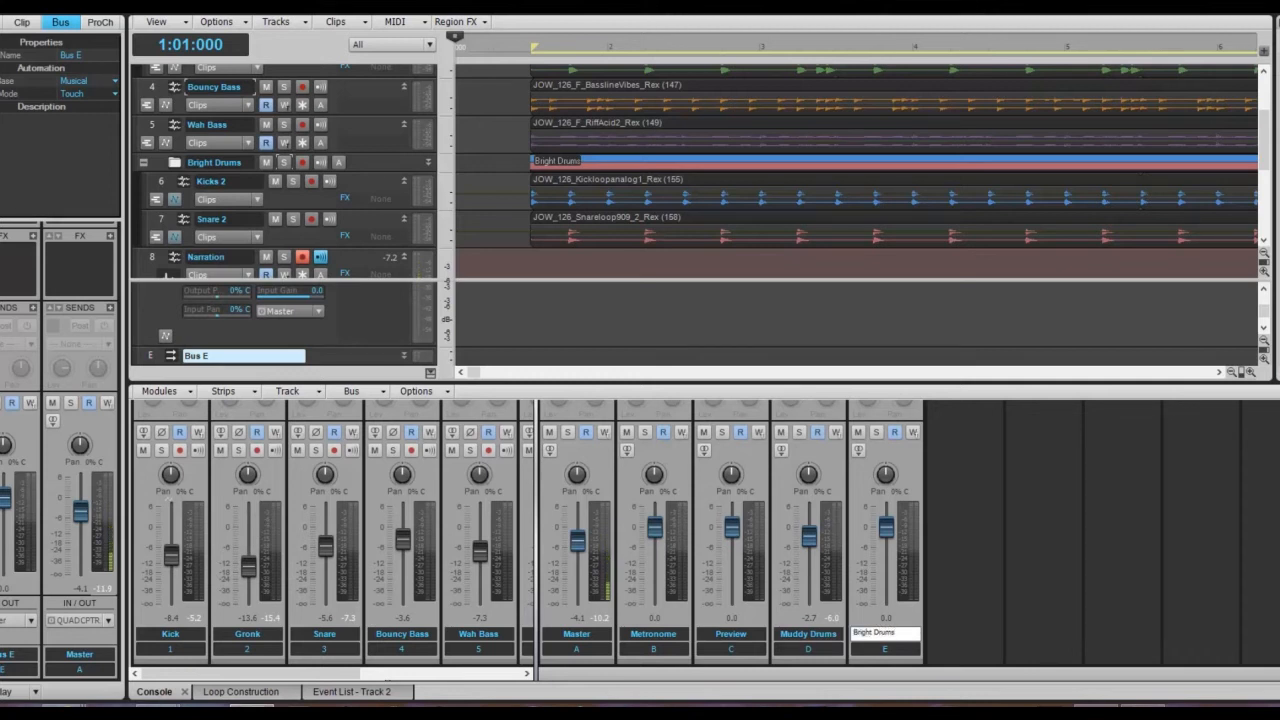
key("Return")
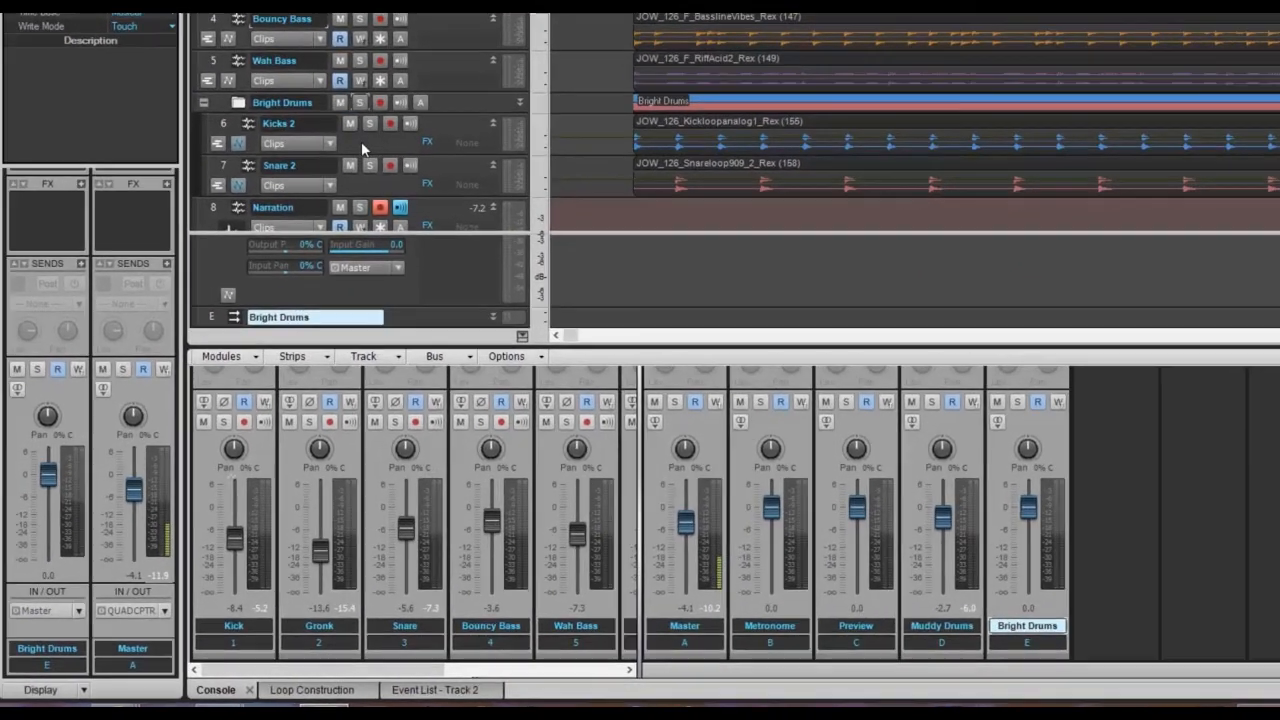
left_click(288, 197)
right_click(357, 140)
key("Escape")
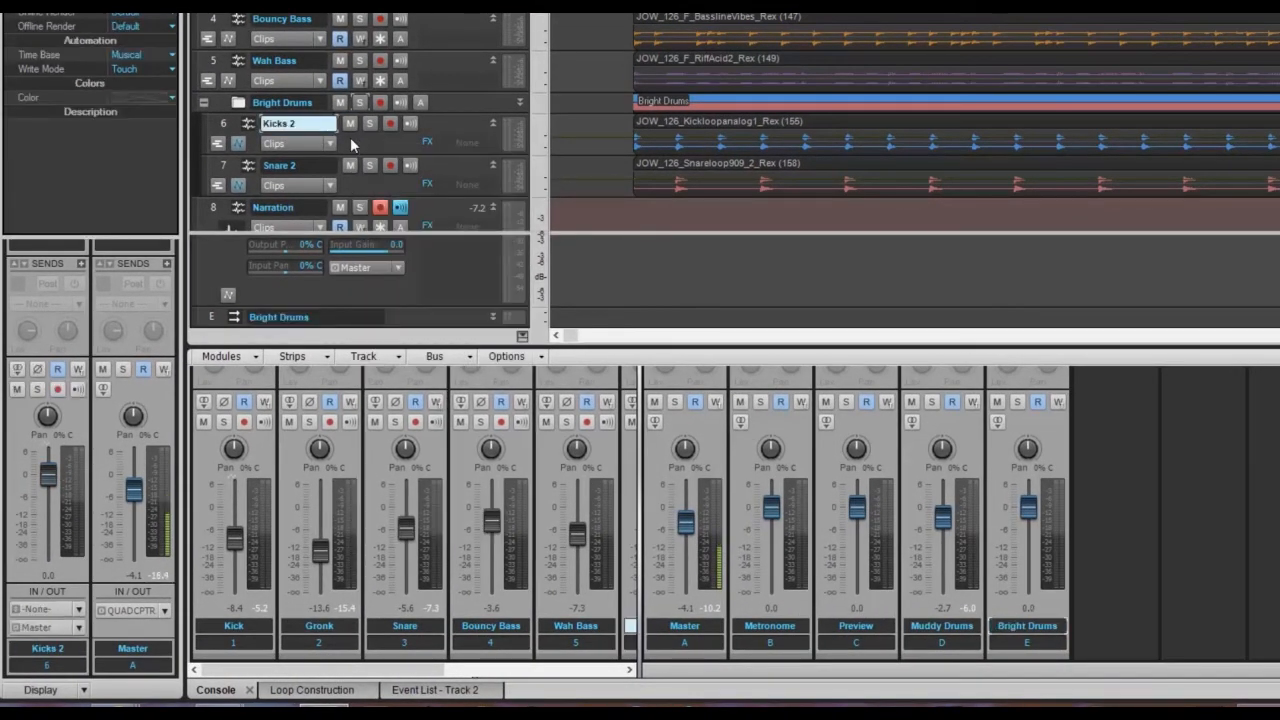
left_click(64, 627)
left_click(153, 542)
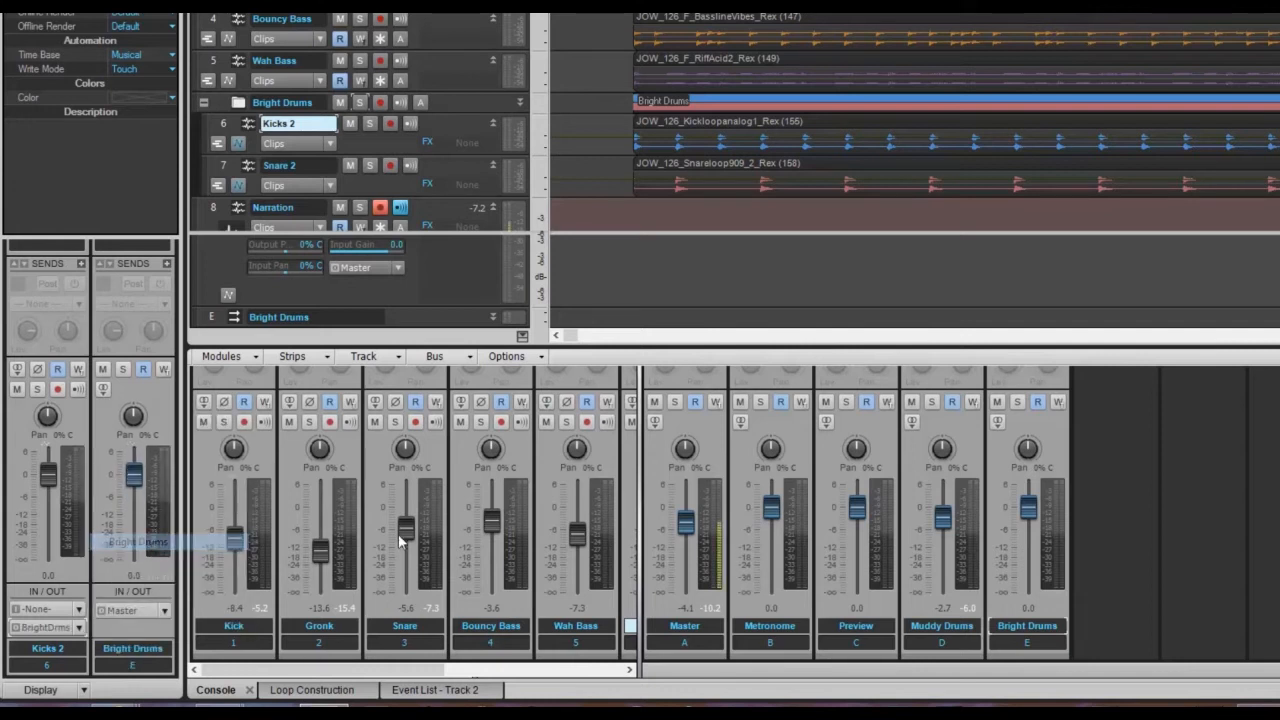
left_click(360, 192)
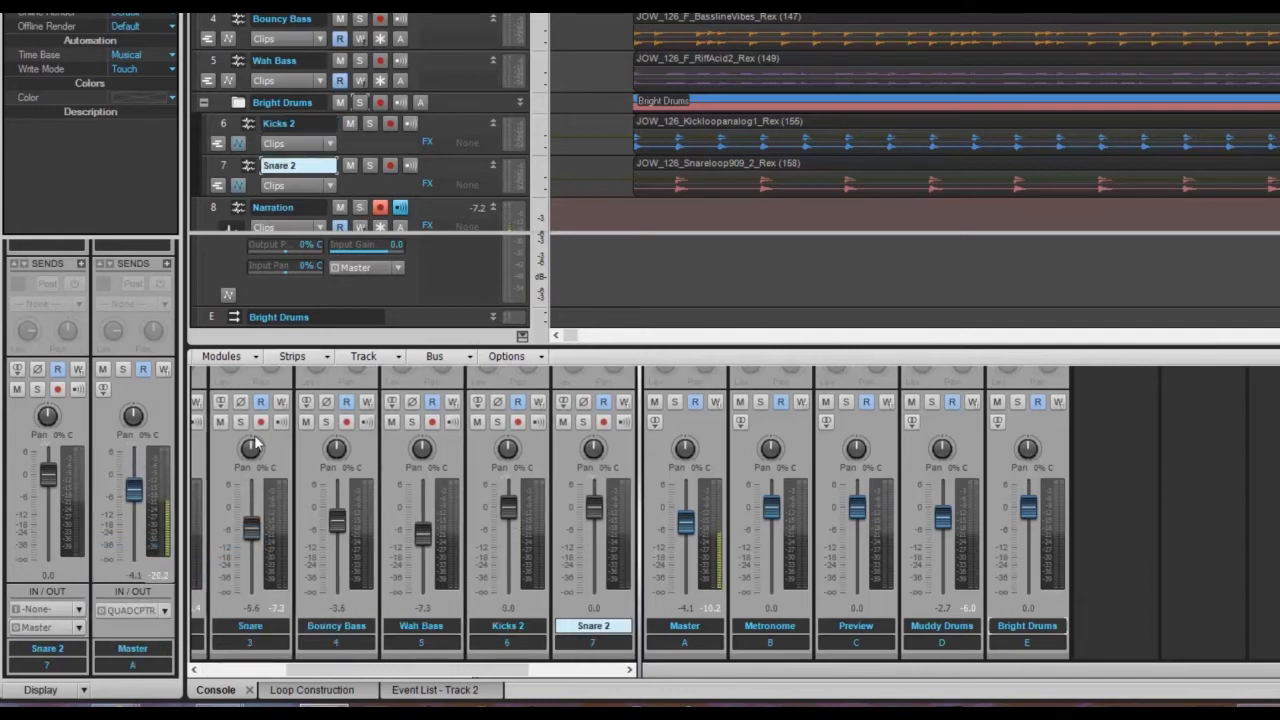
left_click(68, 627)
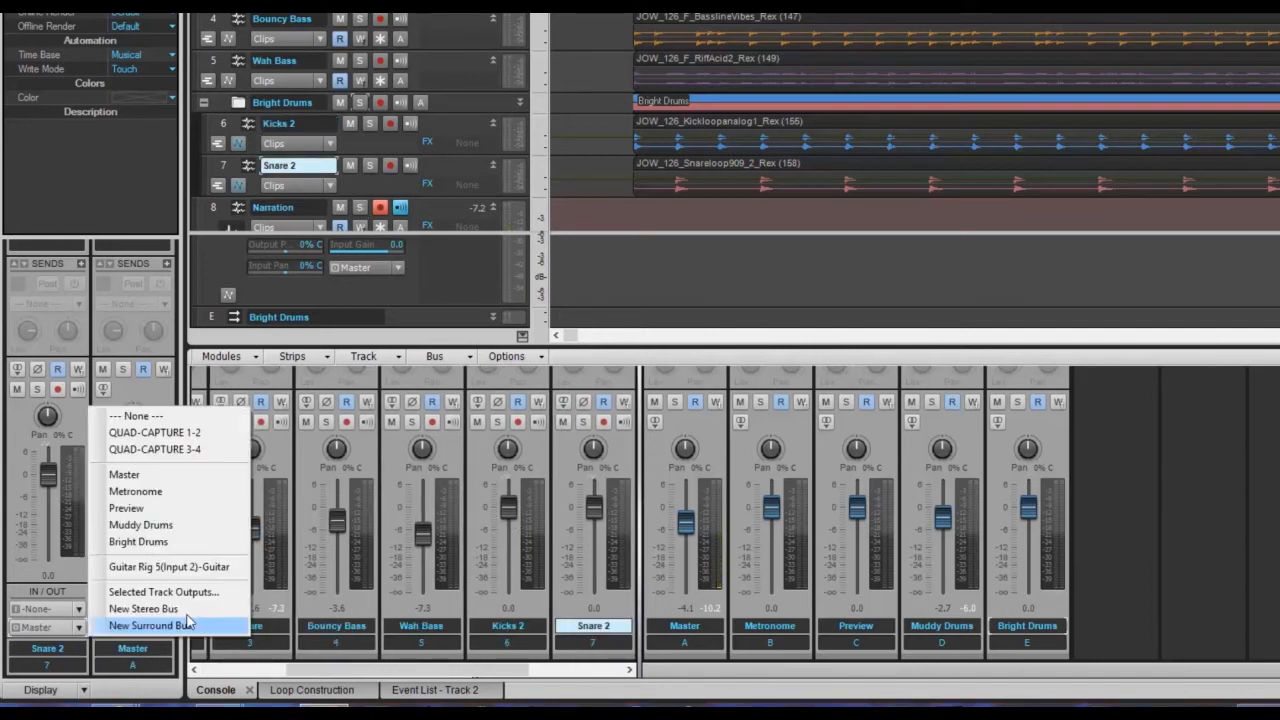
left_click(145, 545)
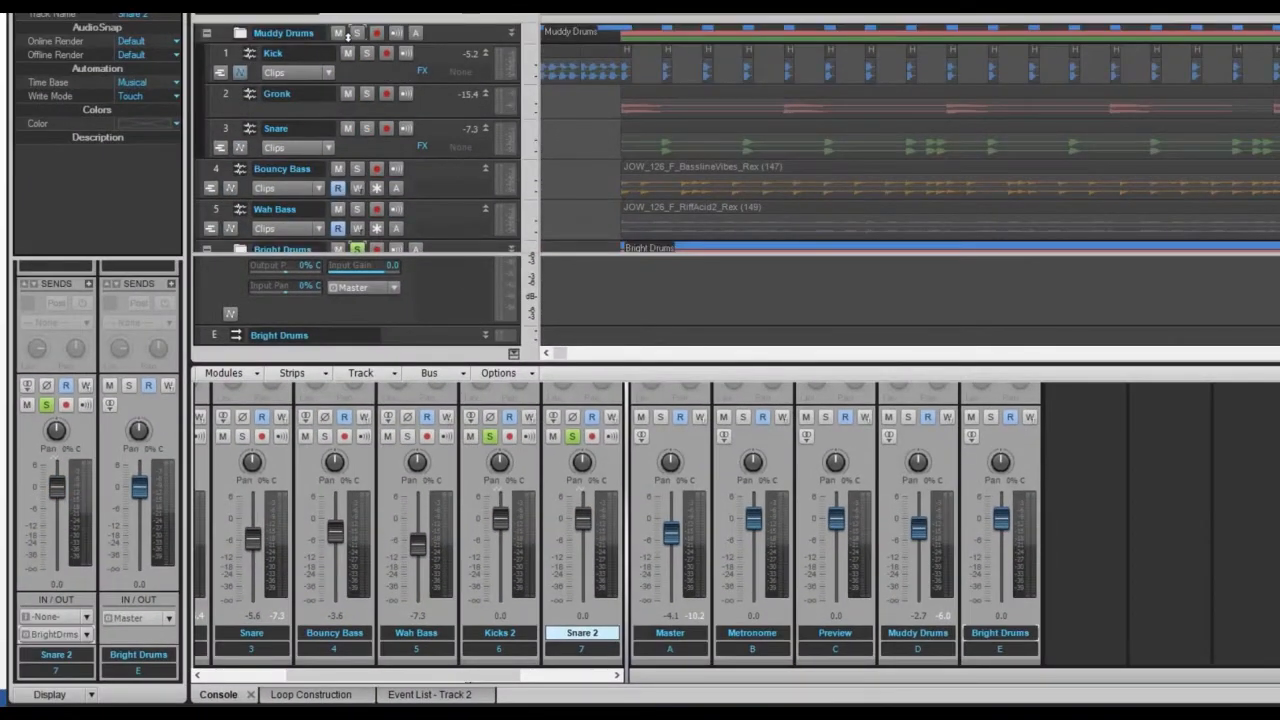
Solo the Muddy Drums folder, then set Bright Drums to -3.5 dB and Muddy Drums to -6.8 dB.
left_click(357, 33)
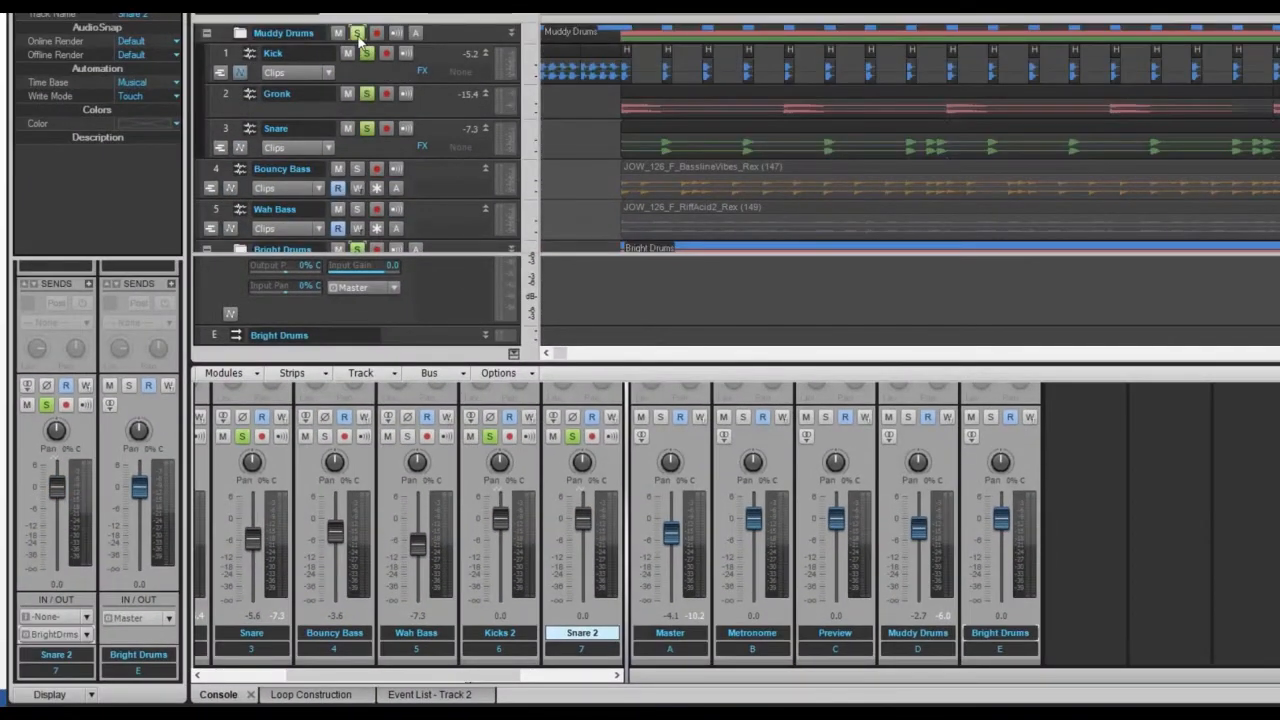
scroll(455, 160, "down", 3)
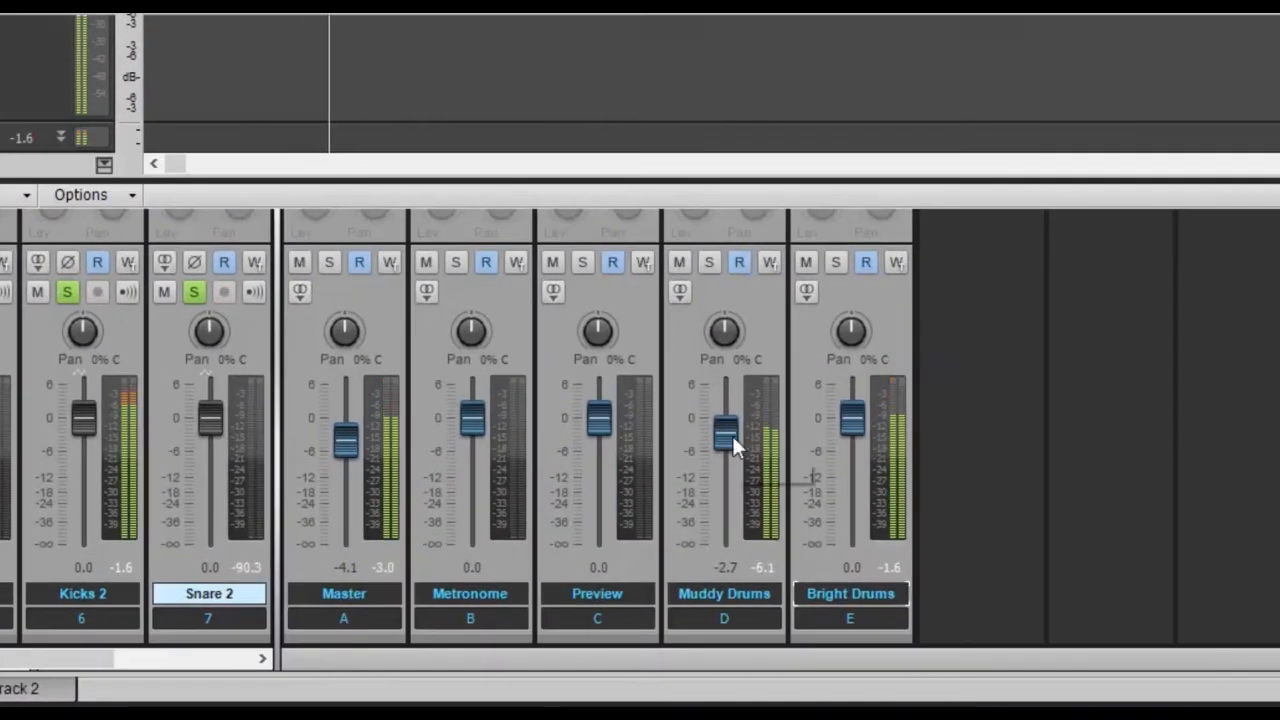
left_click_drag(735, 447, 735, 548)
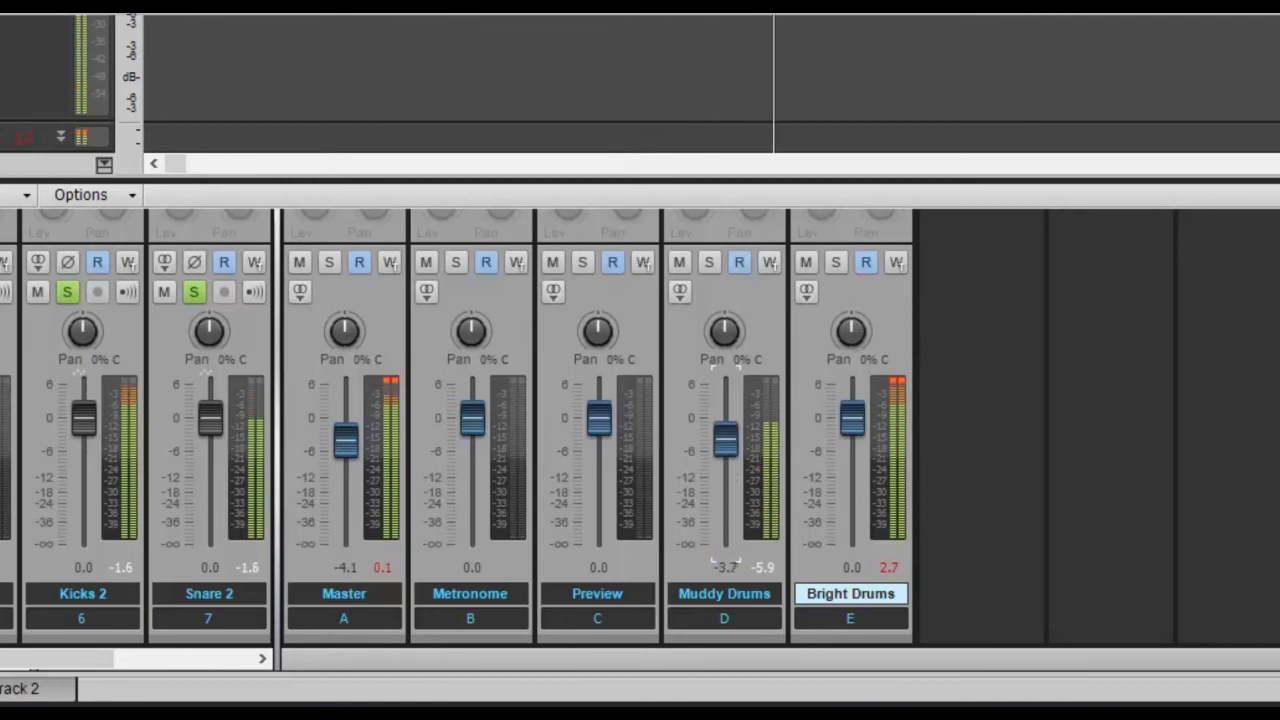
left_click_drag(851, 418, 851, 543)
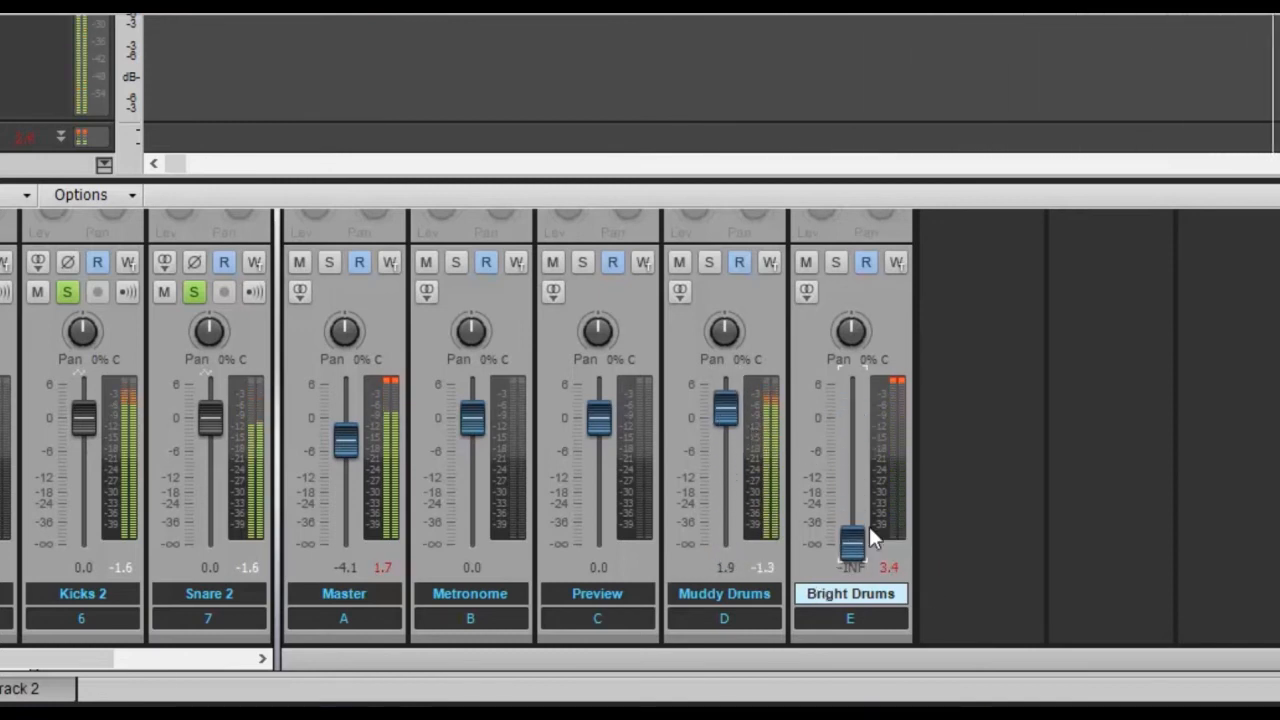
left_click_drag(854, 546, 852, 438)
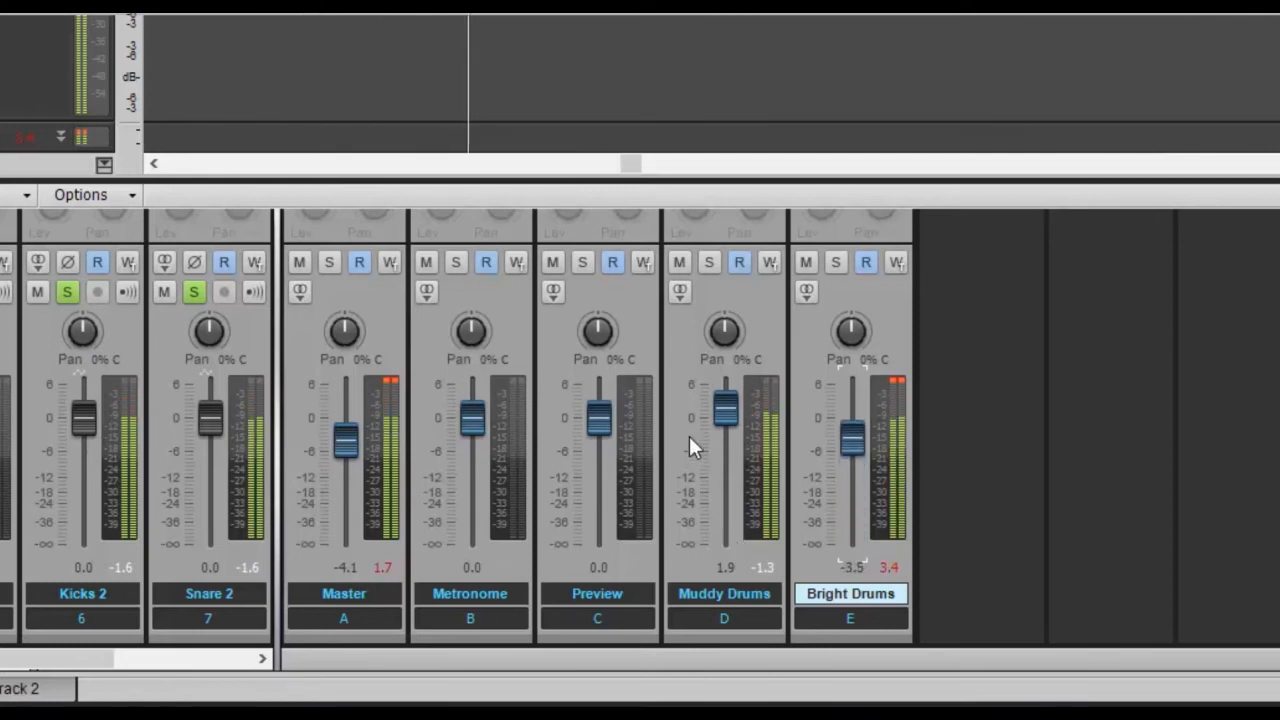
left_click_drag(726, 409, 726, 456)
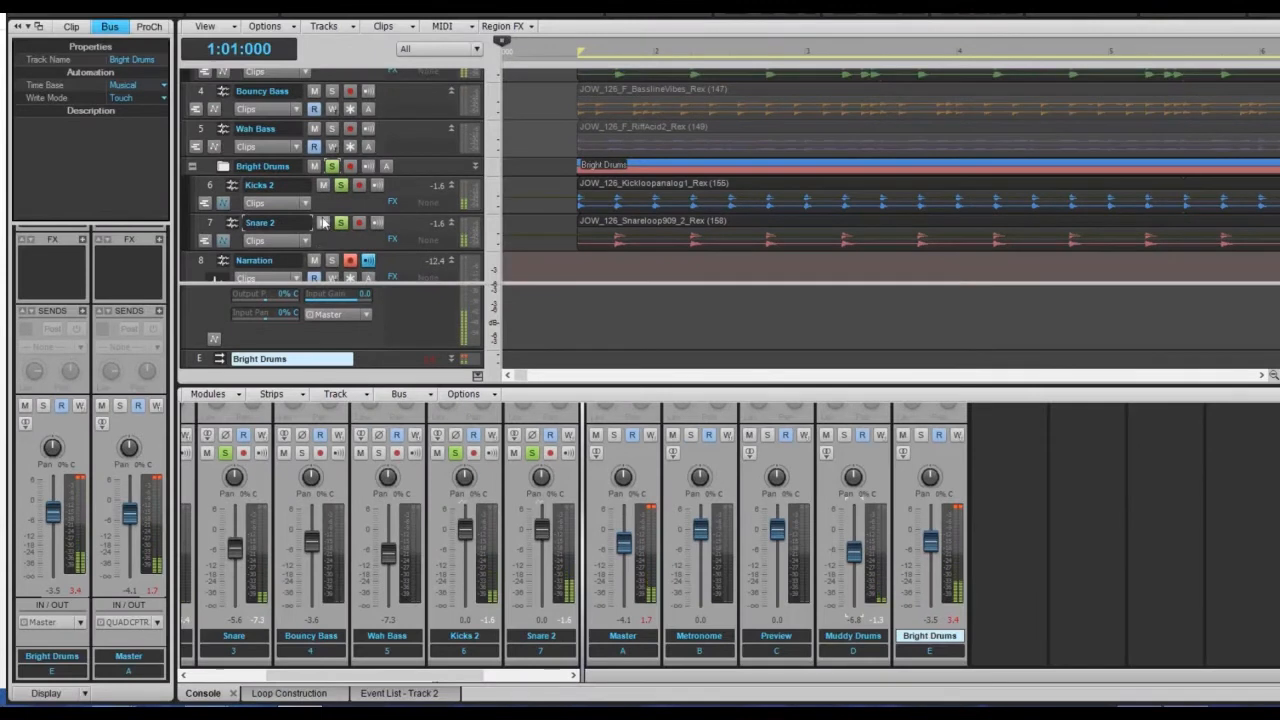
Turn off solo on both the Bright Drums and Muddy Drums folders.
left_click(331, 168)
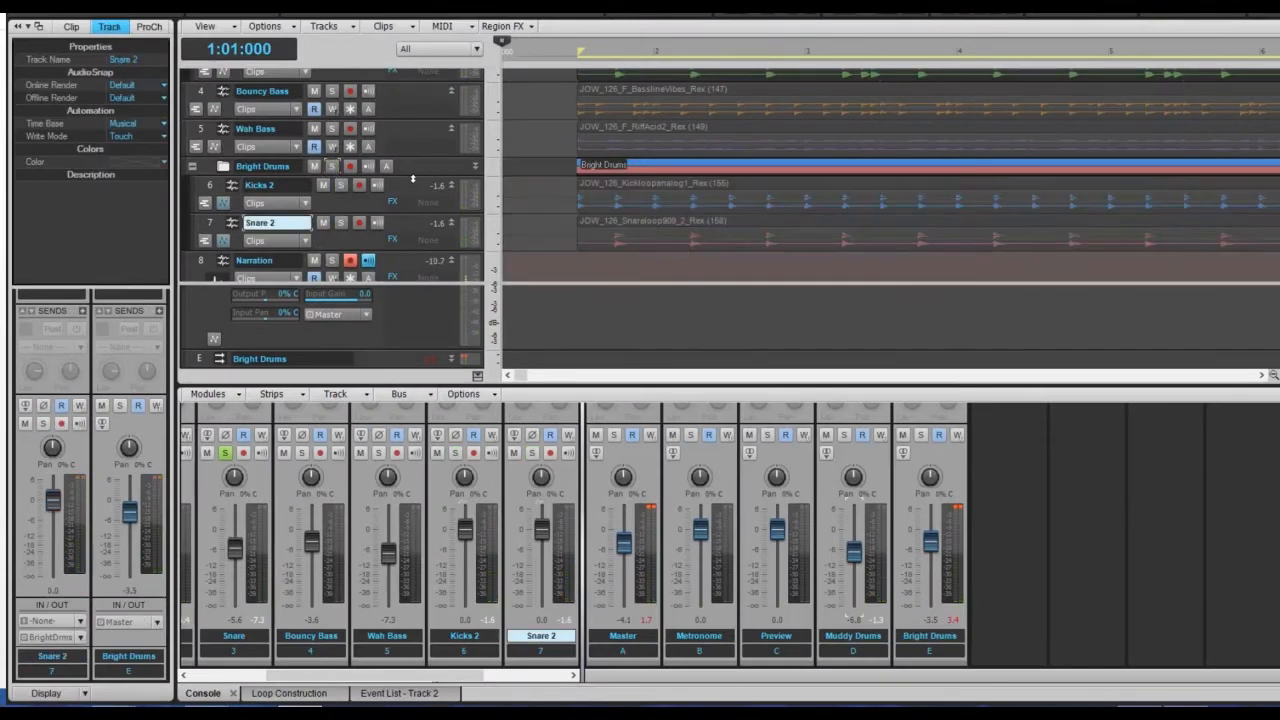
scroll(408, 177, "down", 3)
scroll(400, 177, "up", 5)
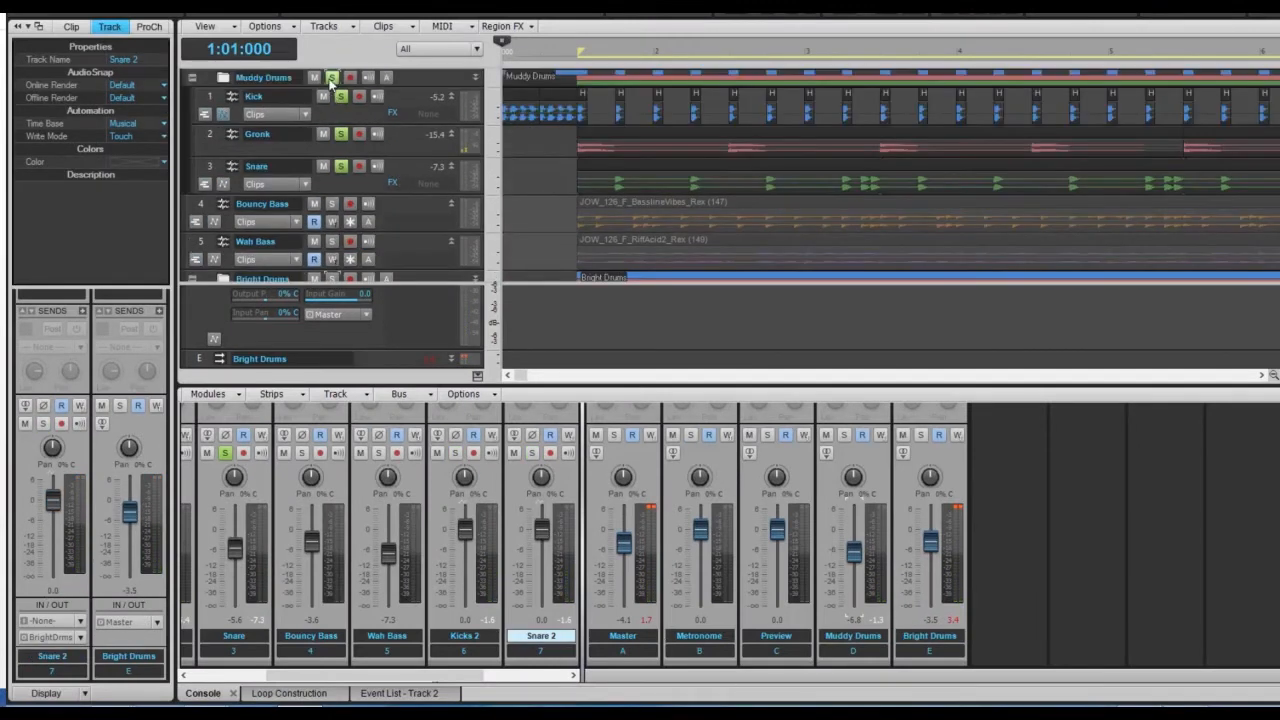
left_click(331, 78)
During playback, set the Bright Drums fader to -0.8 dB and lower the Master fader slightly.
key("space")
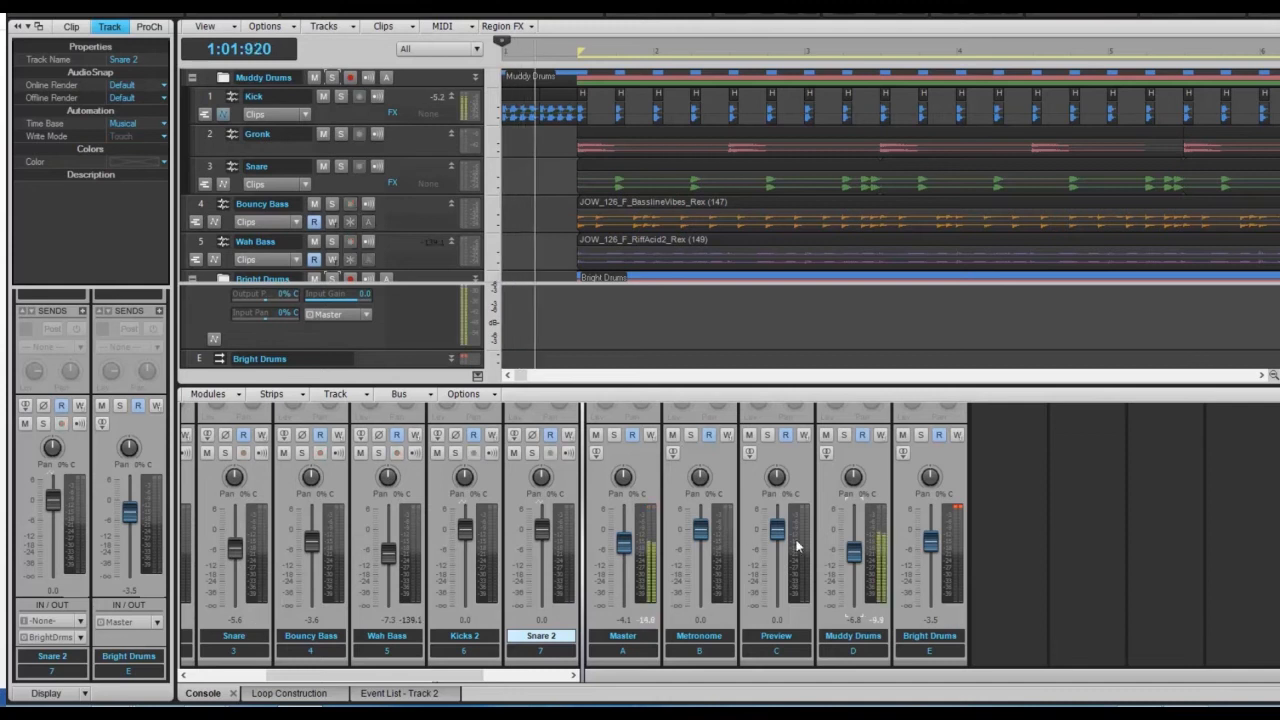
left_click_drag(930, 545, 930, 515)
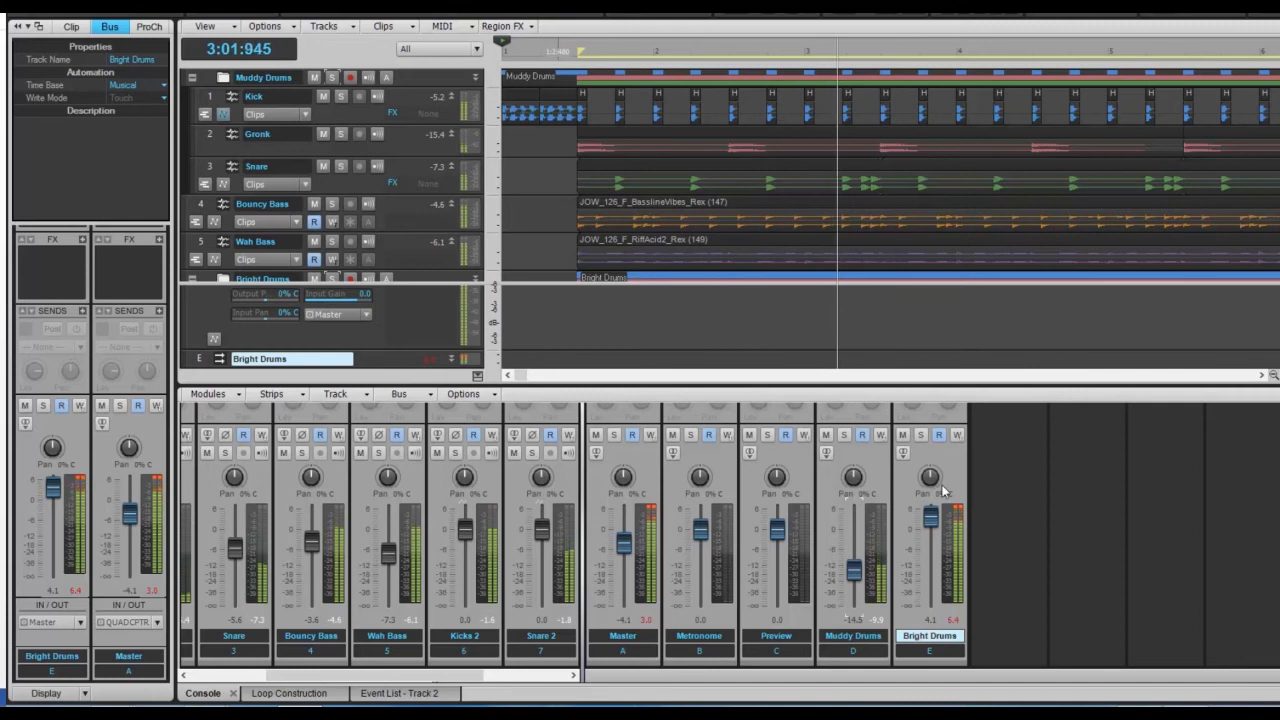
left_click_drag(930, 515, 930, 530)
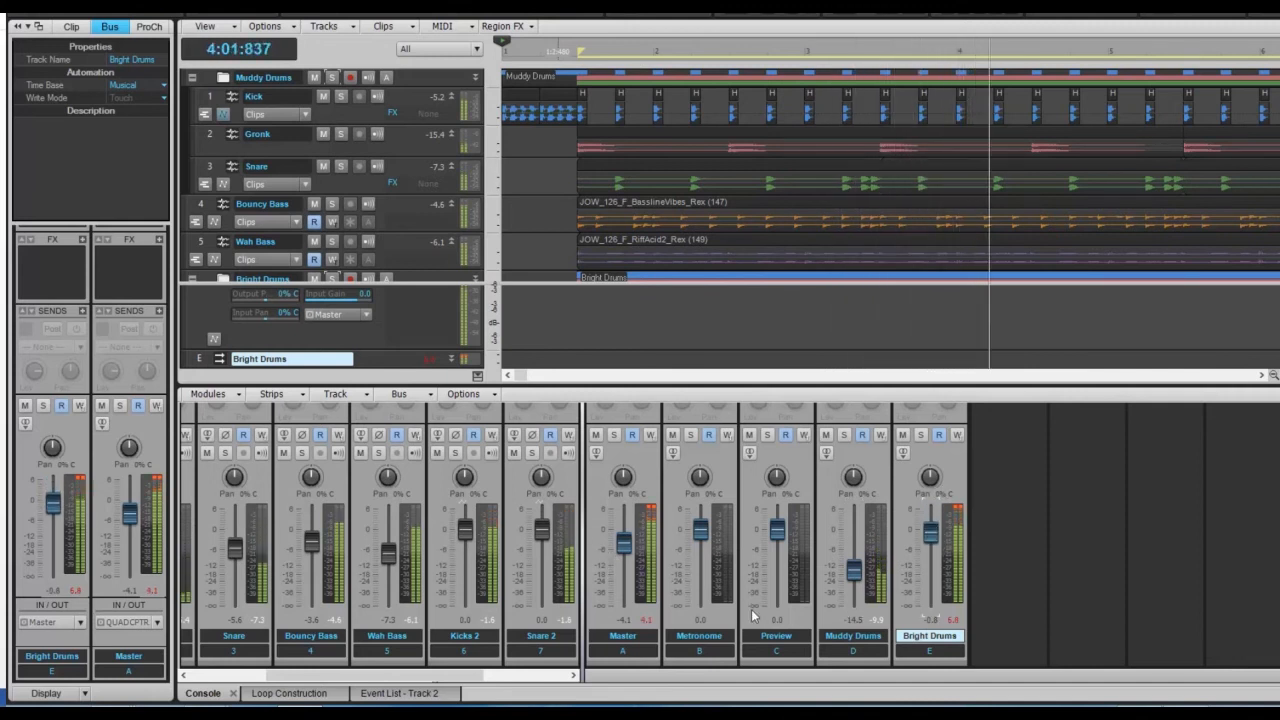
left_click_drag(625, 543, 624, 557)
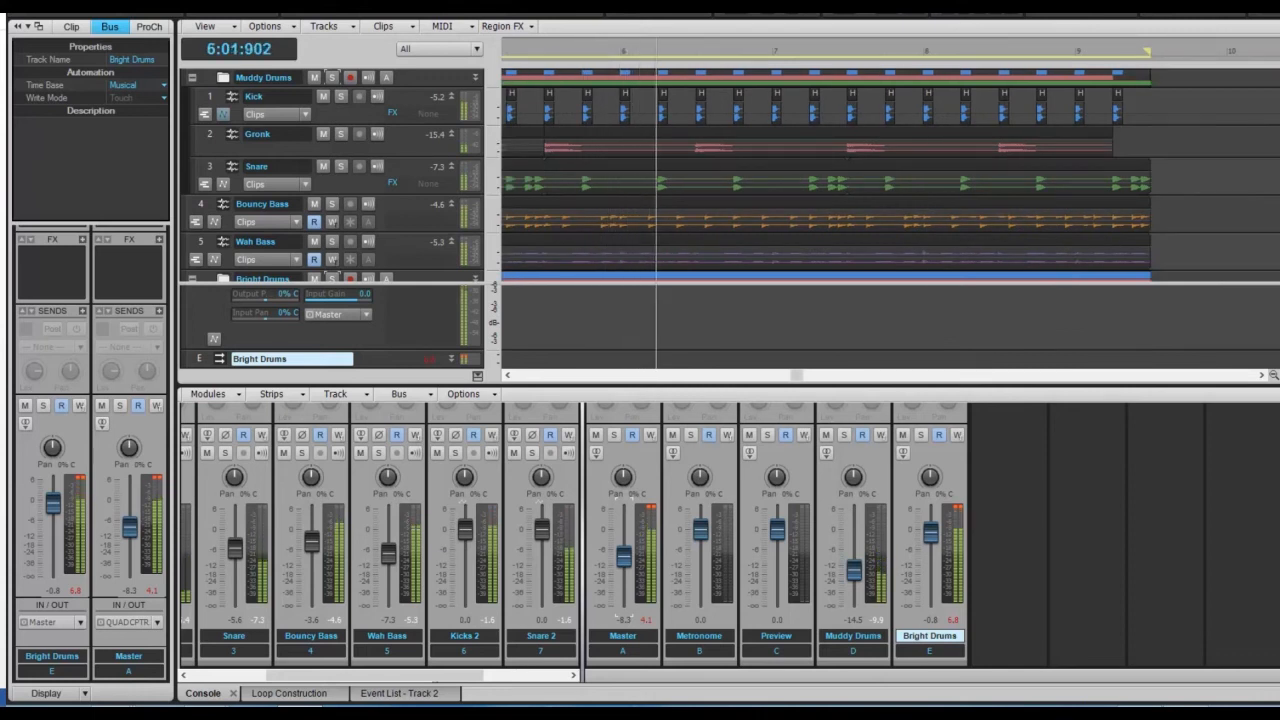
key("space")
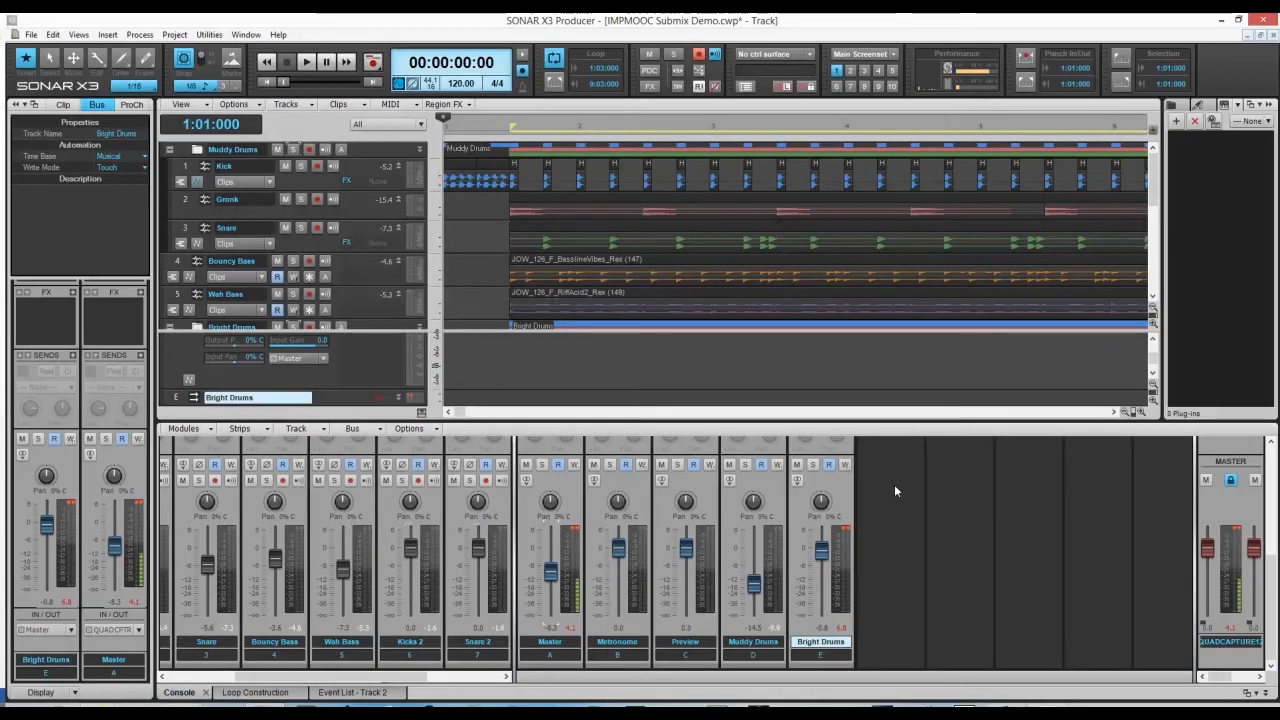
scroll(1012, 457, "up", 5)
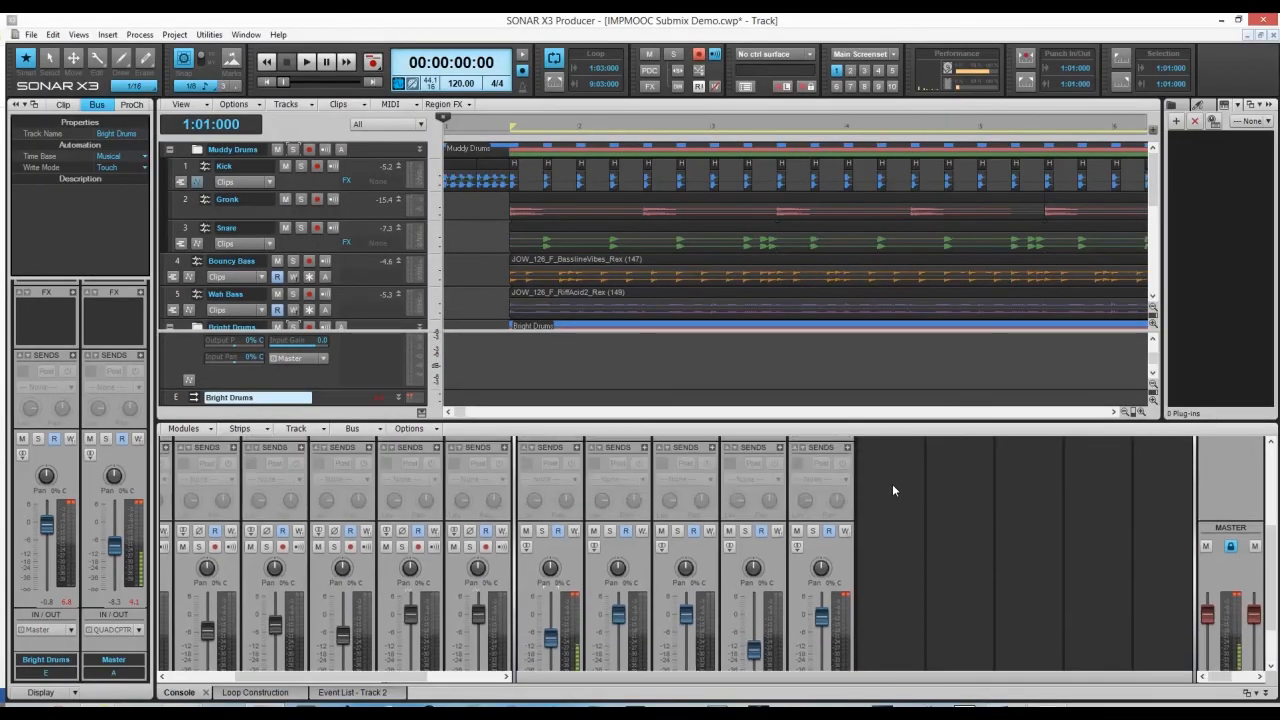